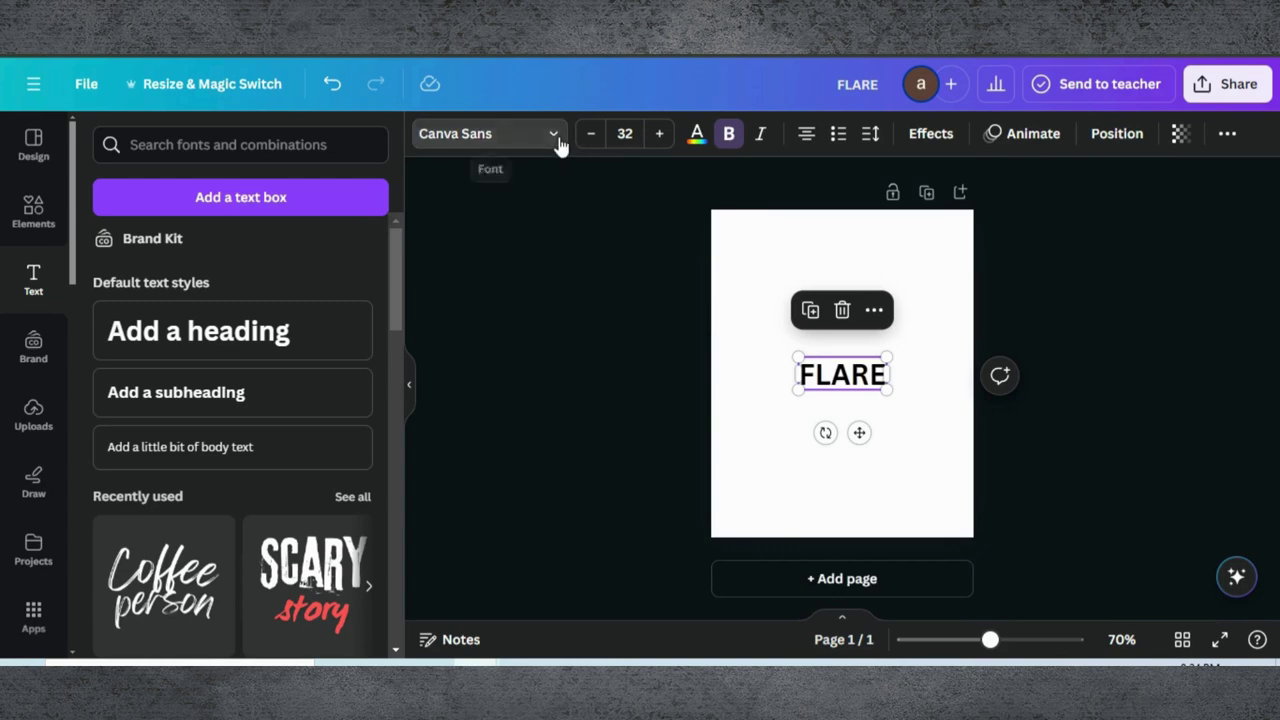
- Change the font of the FLARE text to Anton
left_click(558, 140)
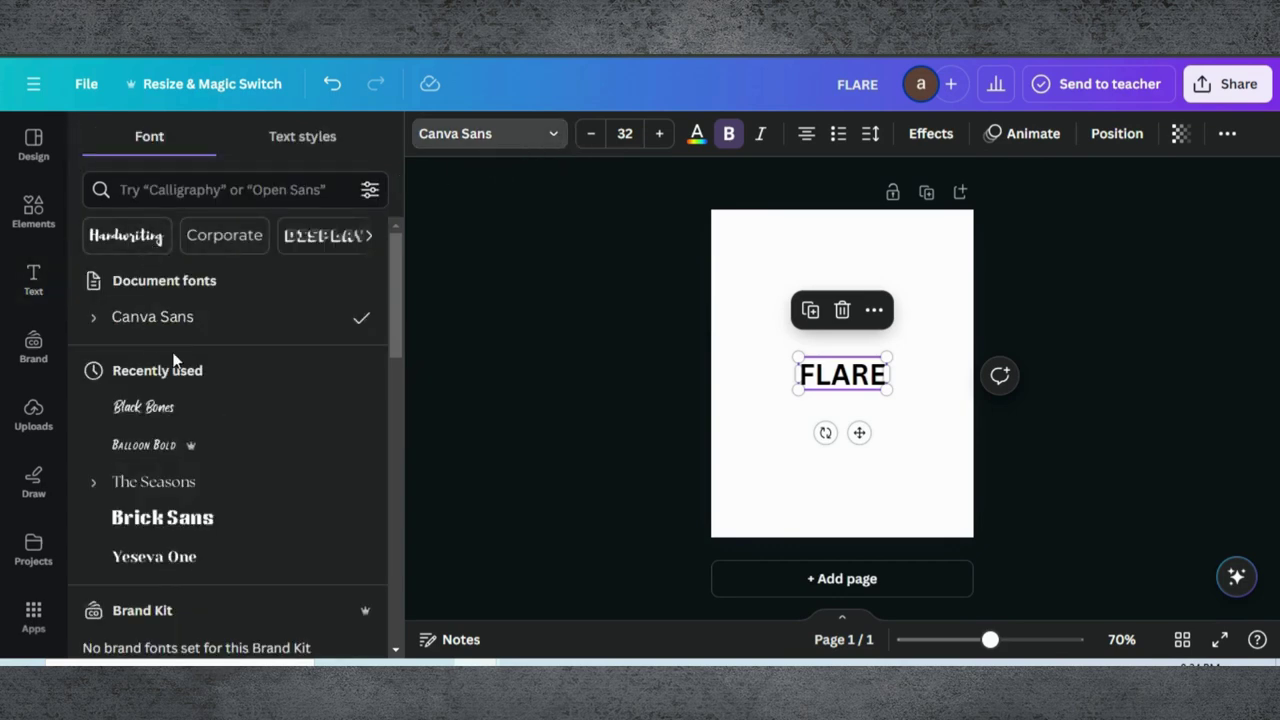
left_click(225, 178)
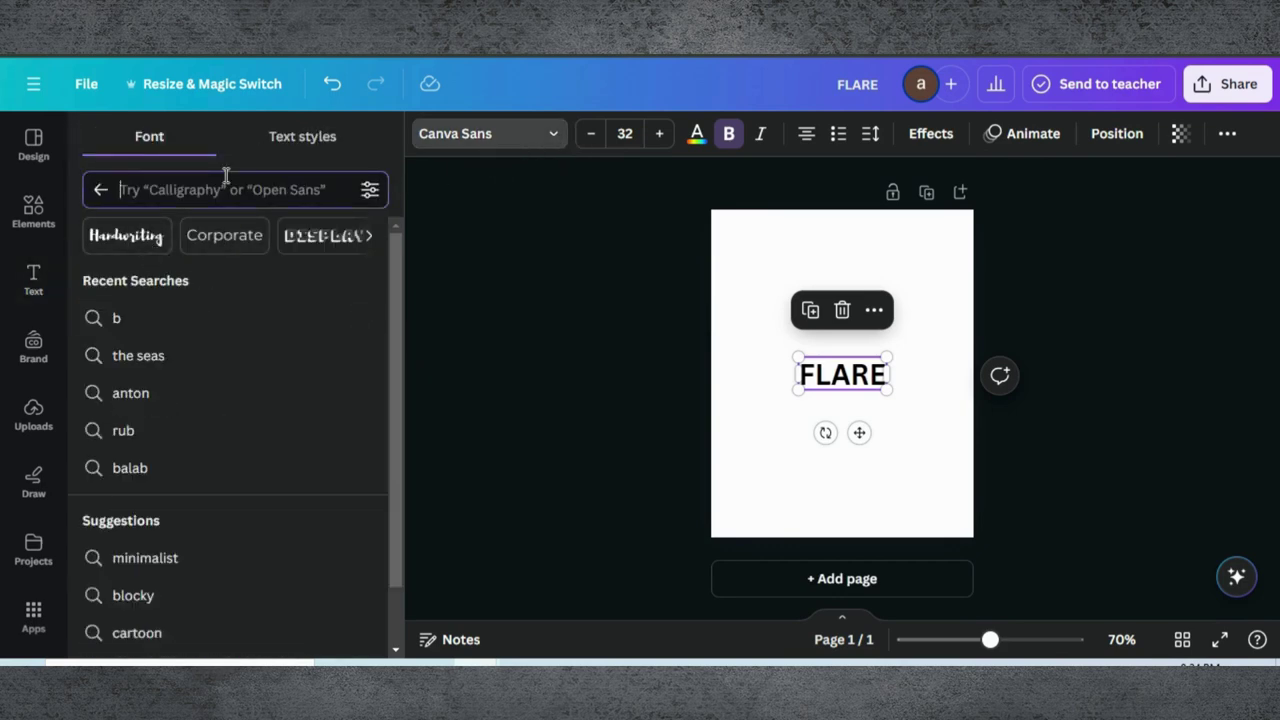
type("anton")
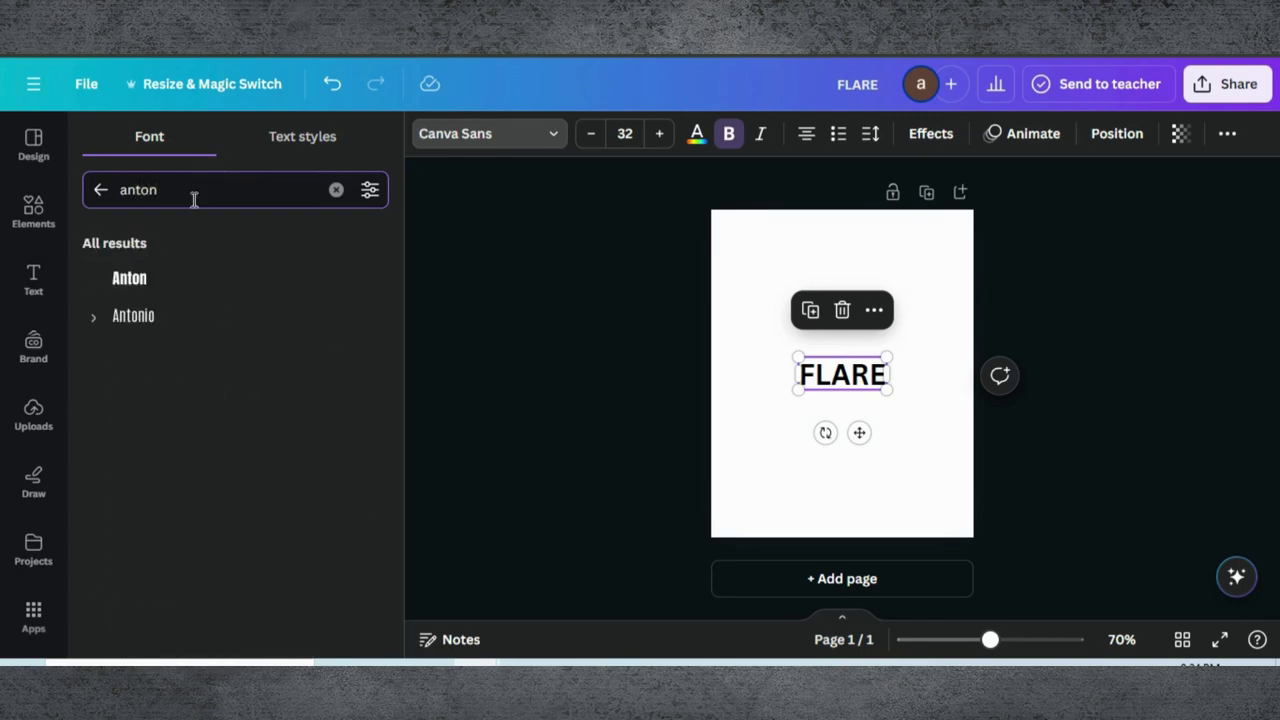
left_click(142, 282)
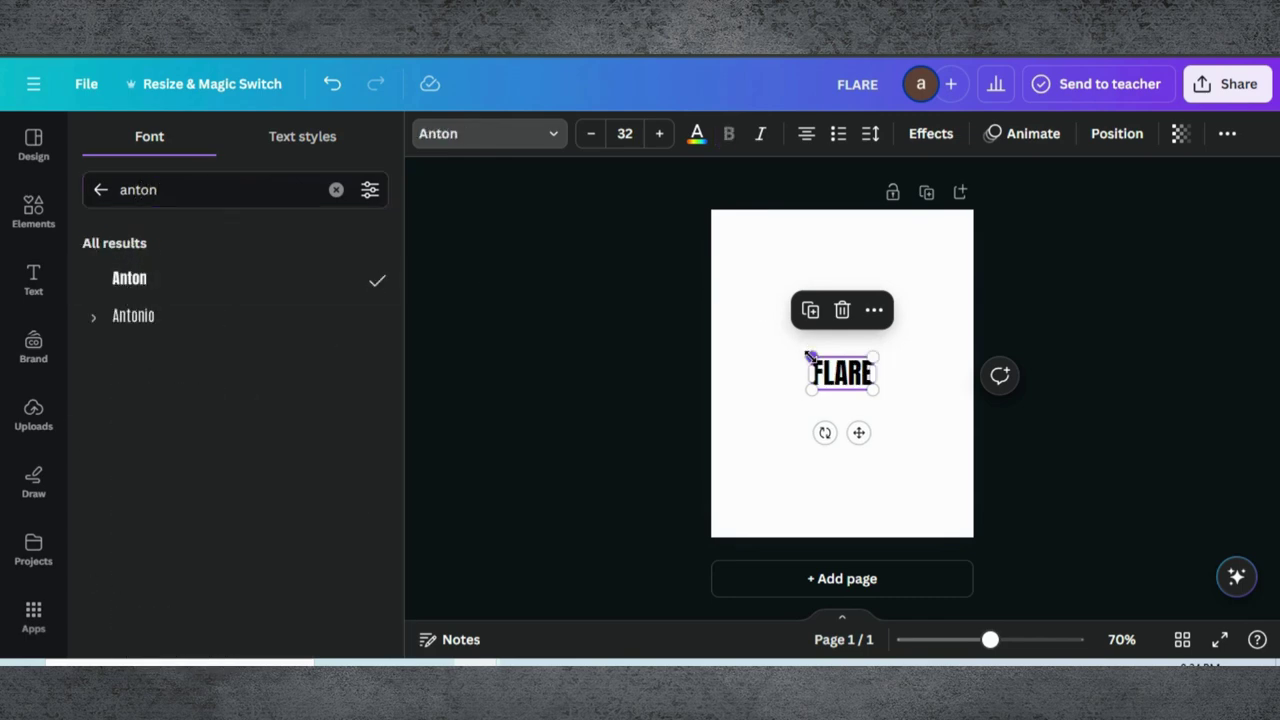
- Enlarge the FLARE text to about size 122 and centre it across the upper part of the page
left_click_drag(808, 355, 730, 302)
left_click_drag(784, 335, 768, 241)
left_click_drag(856, 292, 982, 290)
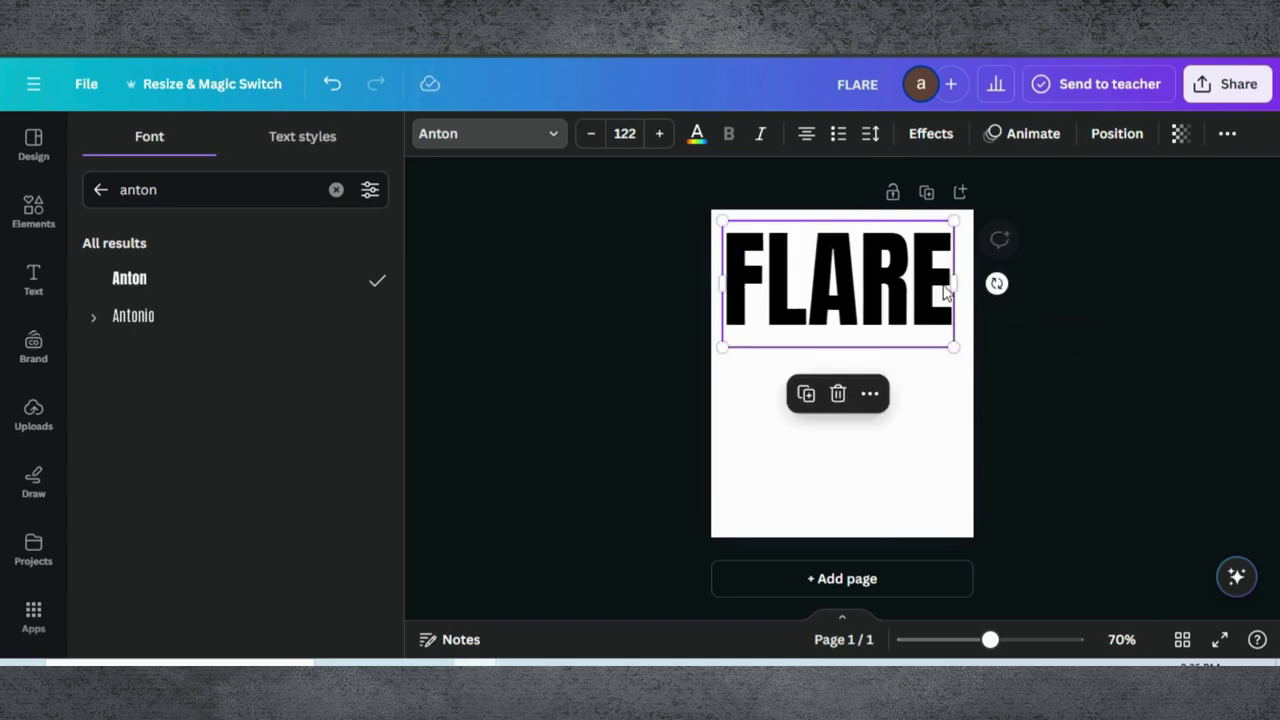
left_click_drag(876, 278, 880, 270)
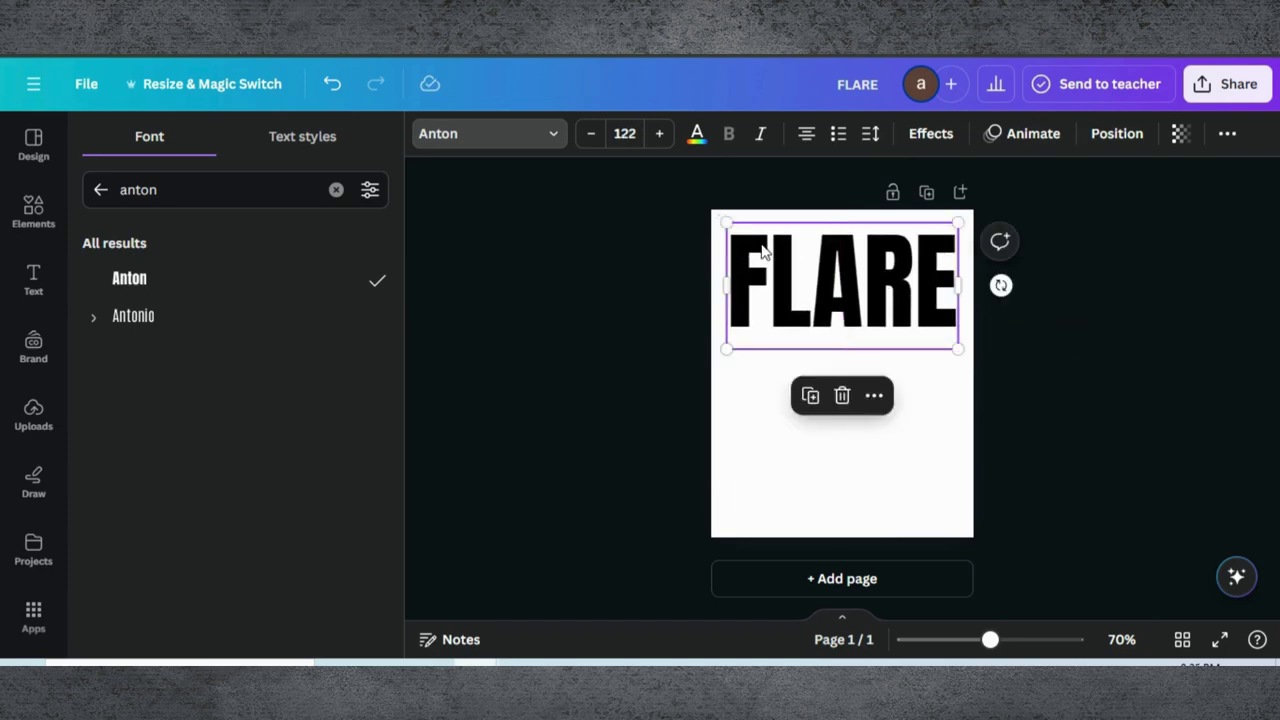
- Colour only the letter F of FLARE red
left_click(762, 278)
left_click_drag(762, 278, 728, 277)
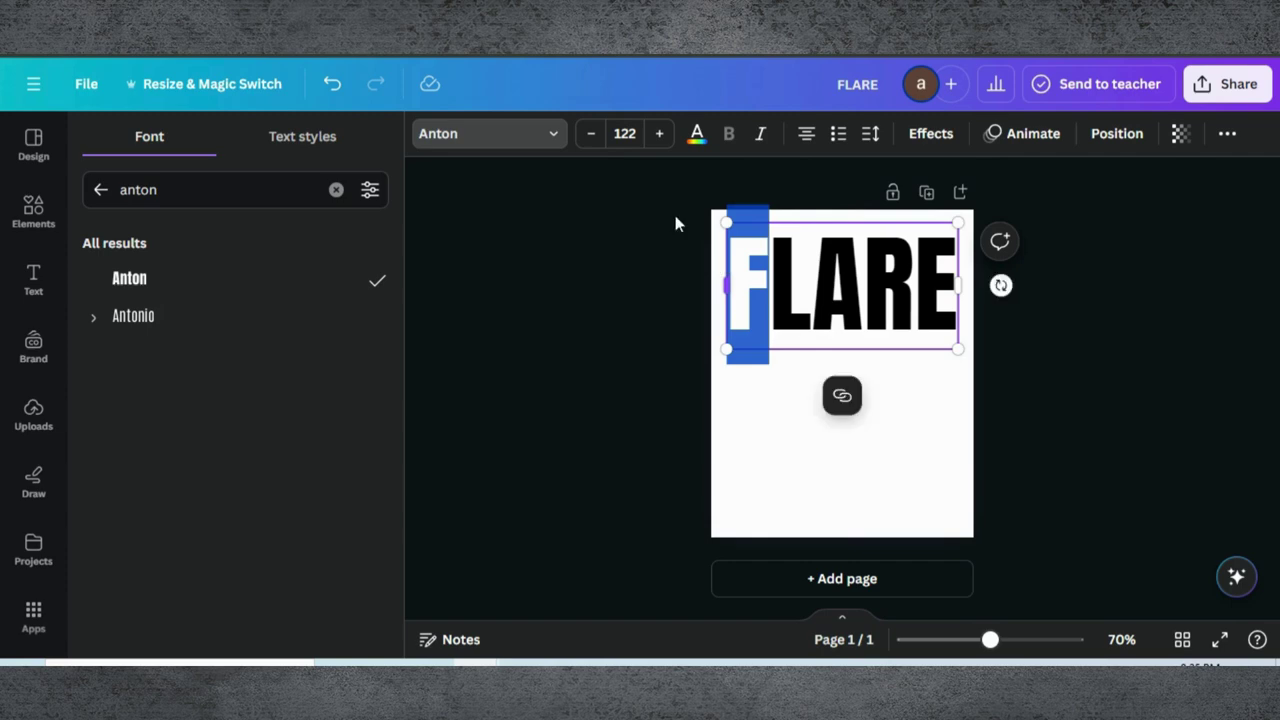
left_click(696, 135)
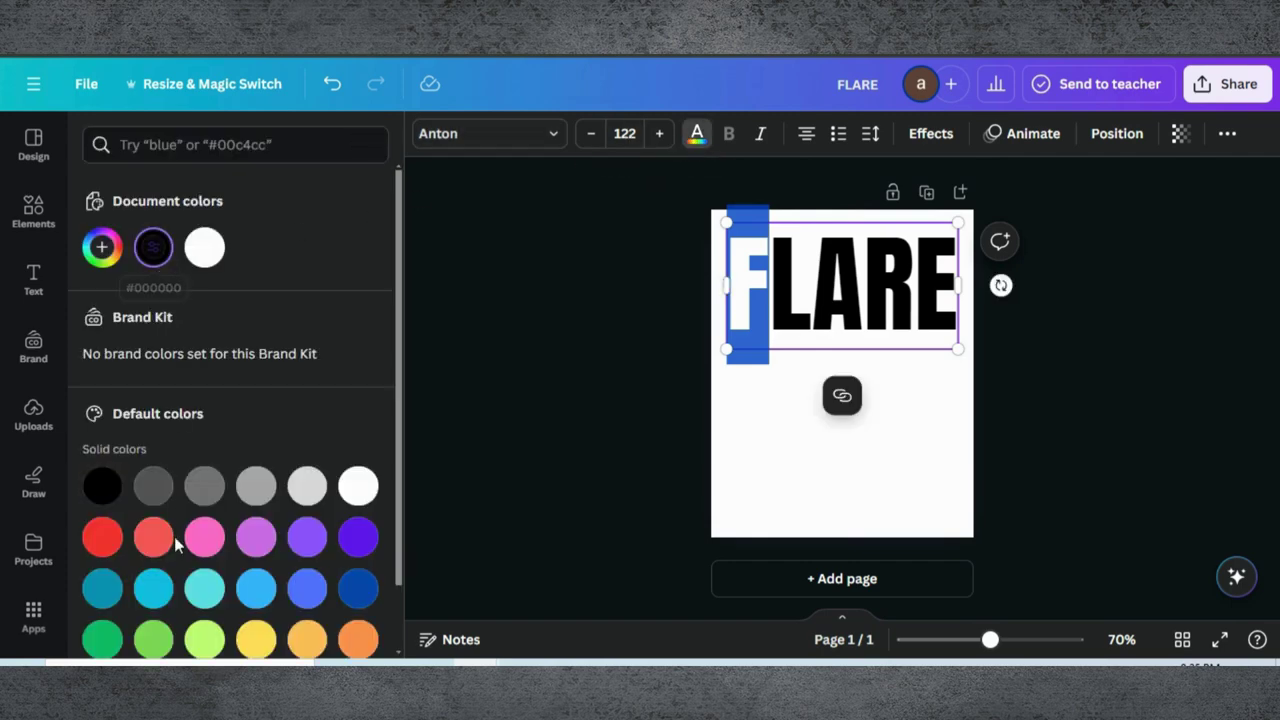
left_click(100, 540)
key("Escape")
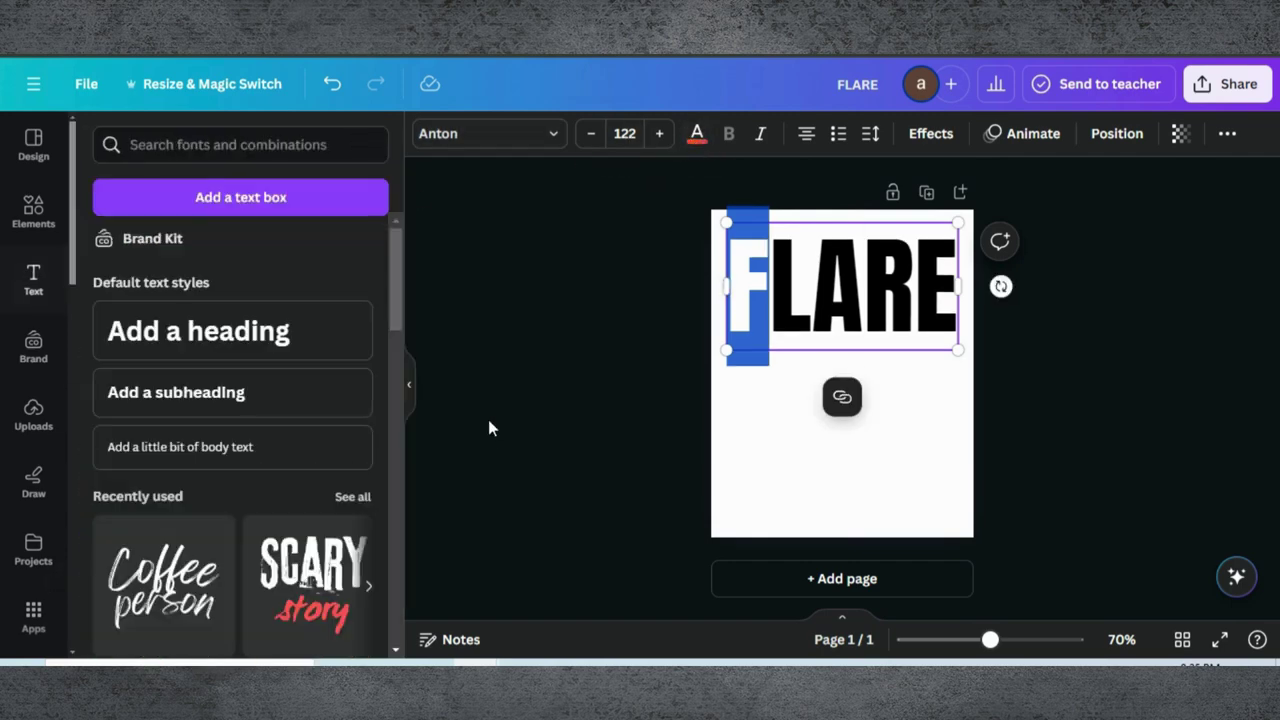
key("Escape")
- Colour only the letter A of FLARE white (#ffffff)
left_click_drag(858, 286, 825, 283)
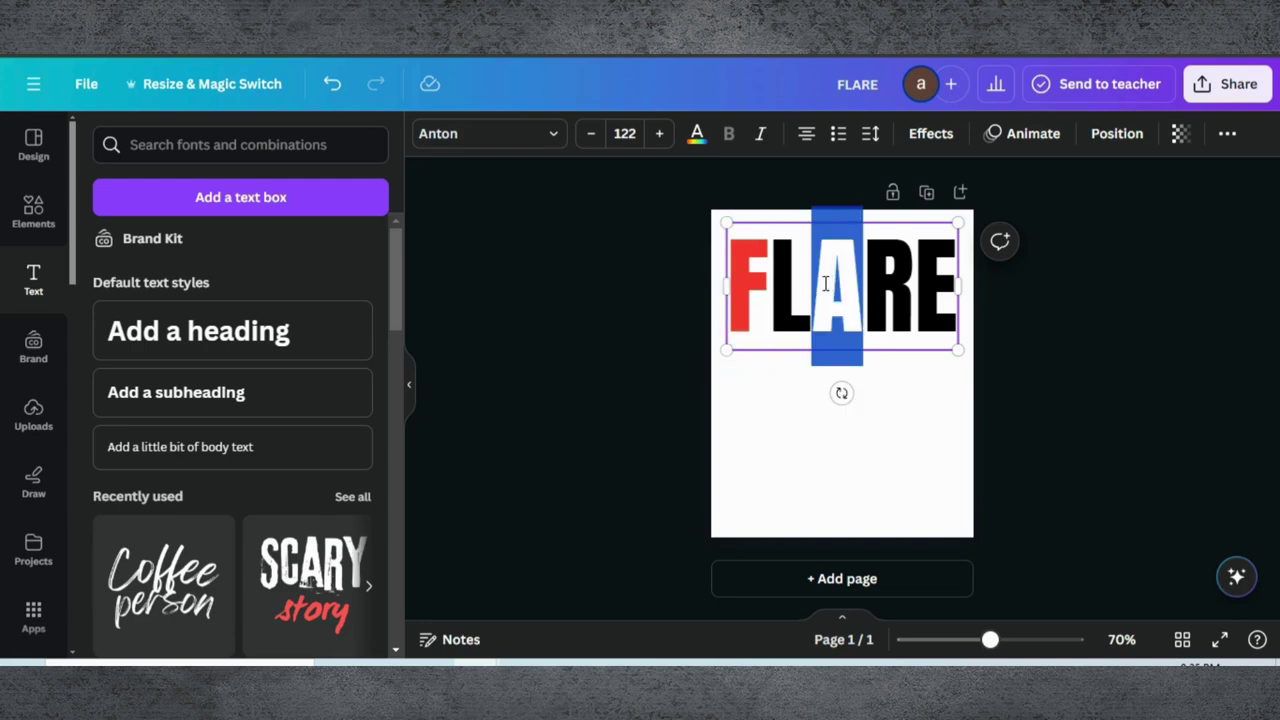
left_click(700, 133)
left_click(256, 248)
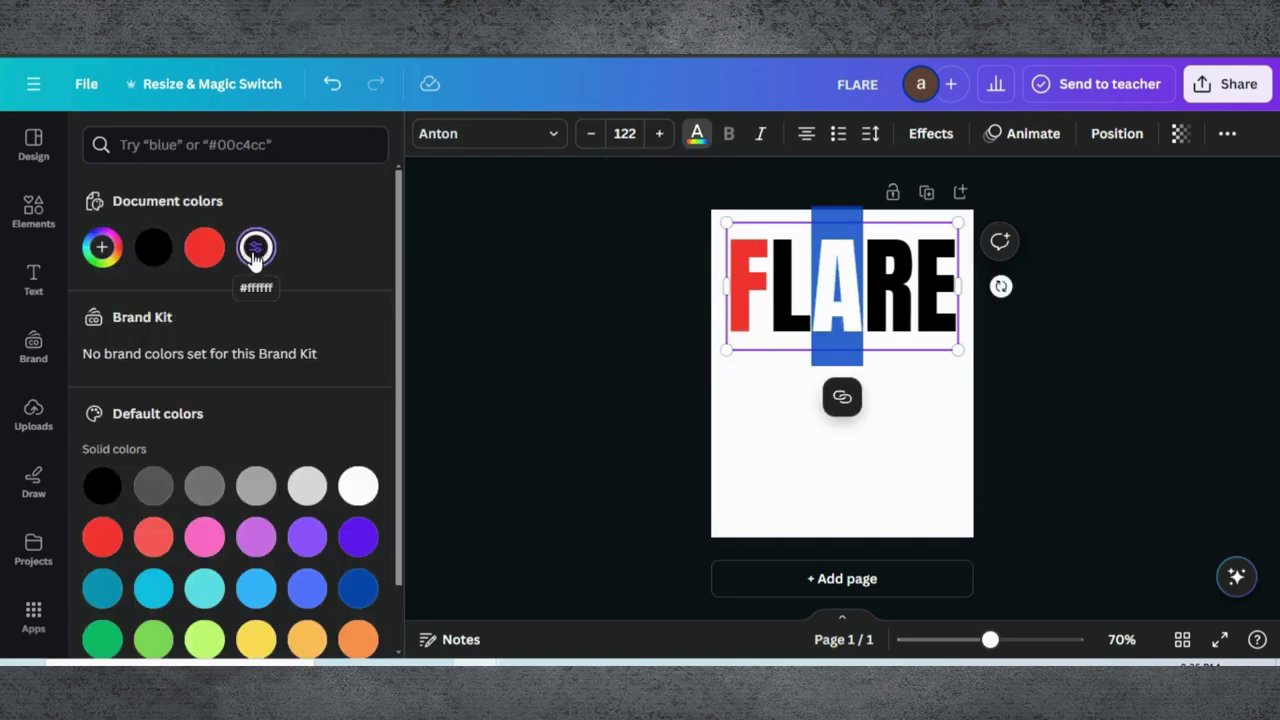
- Colour only the letter R of FLARE orange
left_click(912, 300)
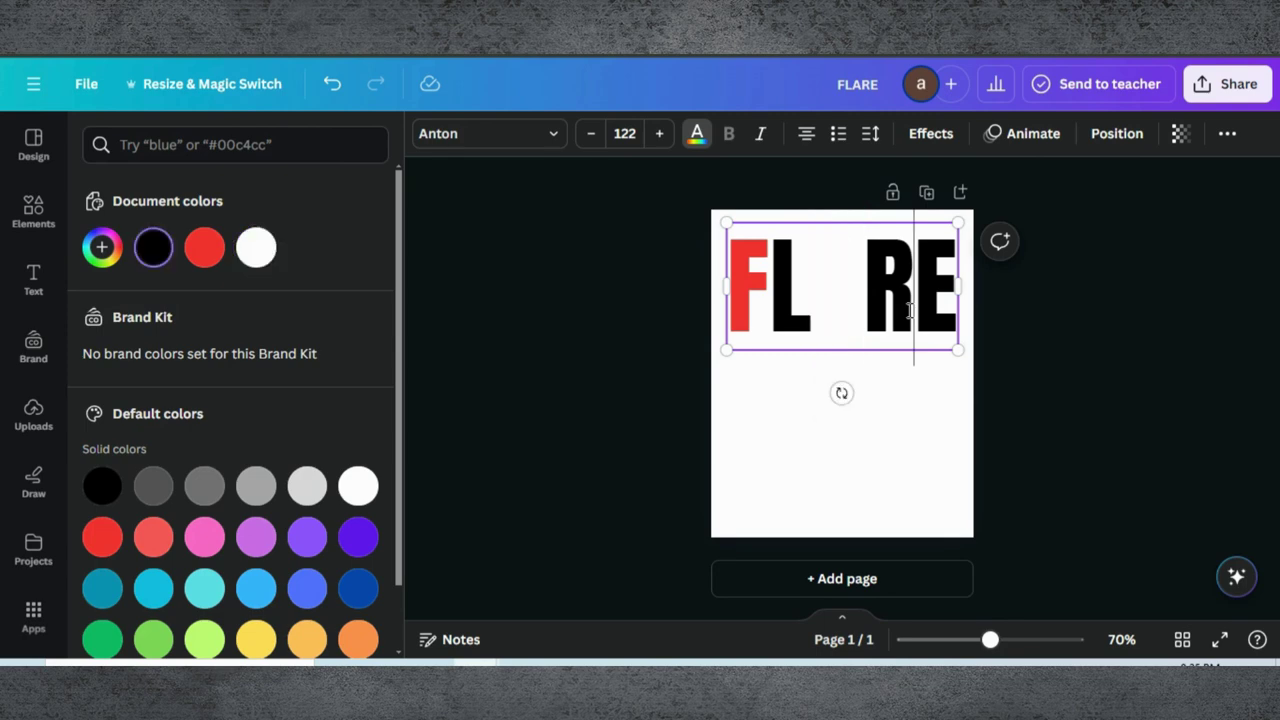
left_click_drag(906, 300, 864, 300)
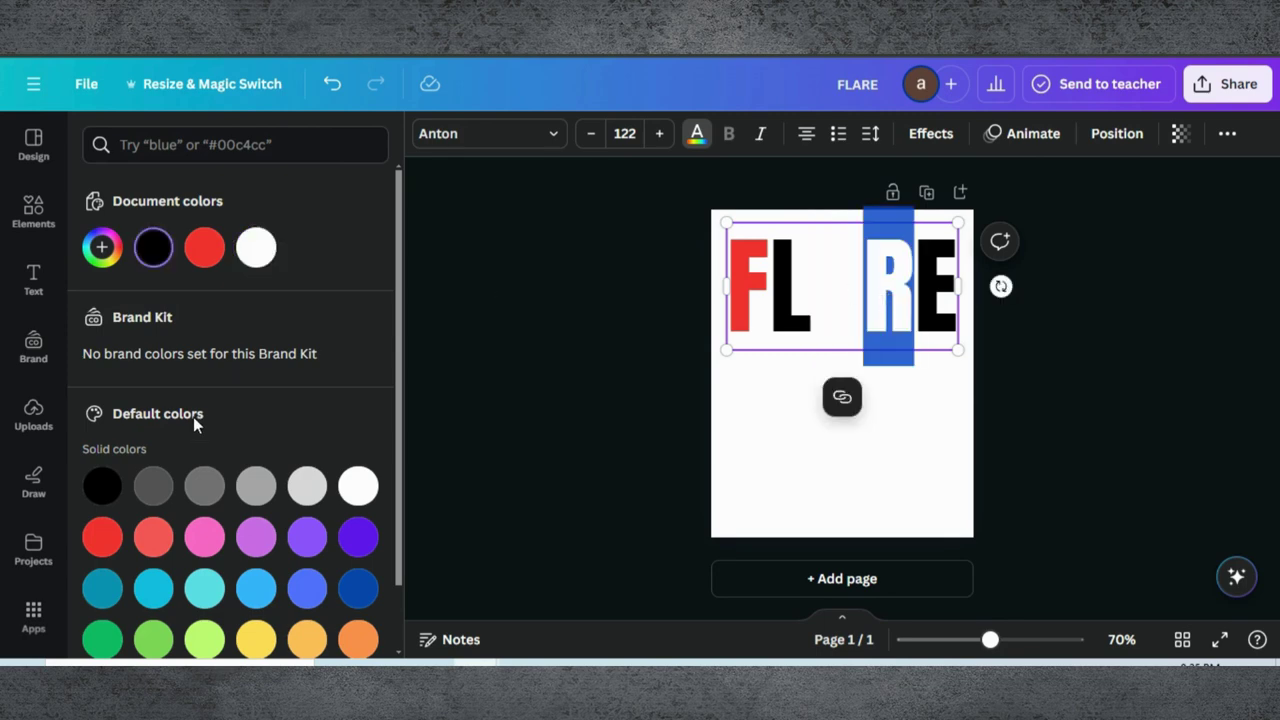
left_click(358, 638)
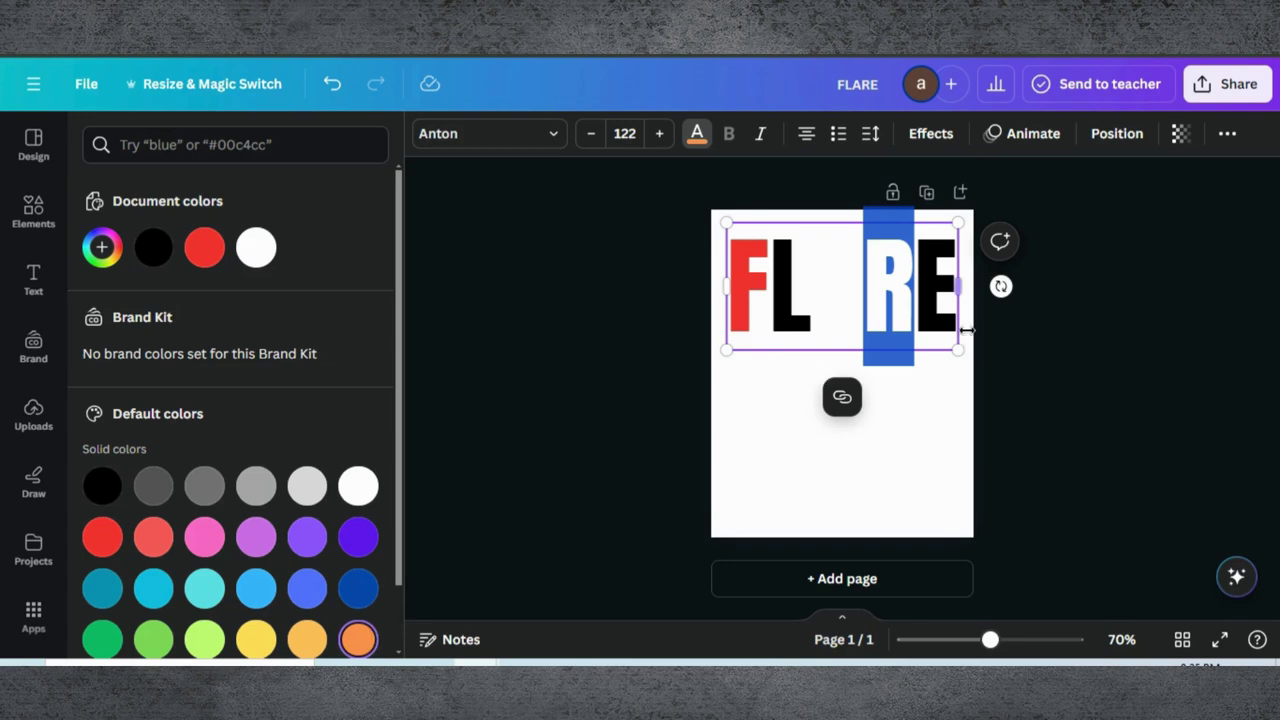
- Colour only the letter E of FLARE teal and deselect the text
left_click(943, 297)
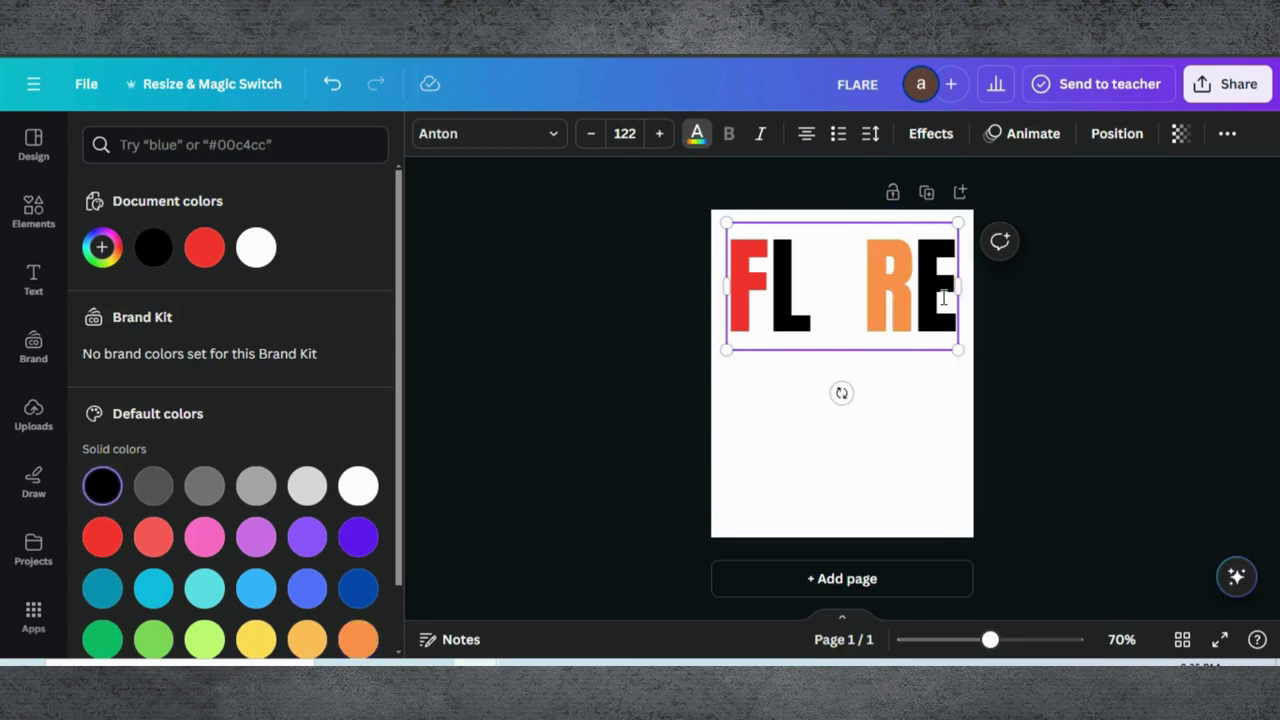
double_click(943, 297)
left_click(943, 297)
left_click(918, 287)
left_click_drag(918, 287, 950, 280)
left_click(110, 592)
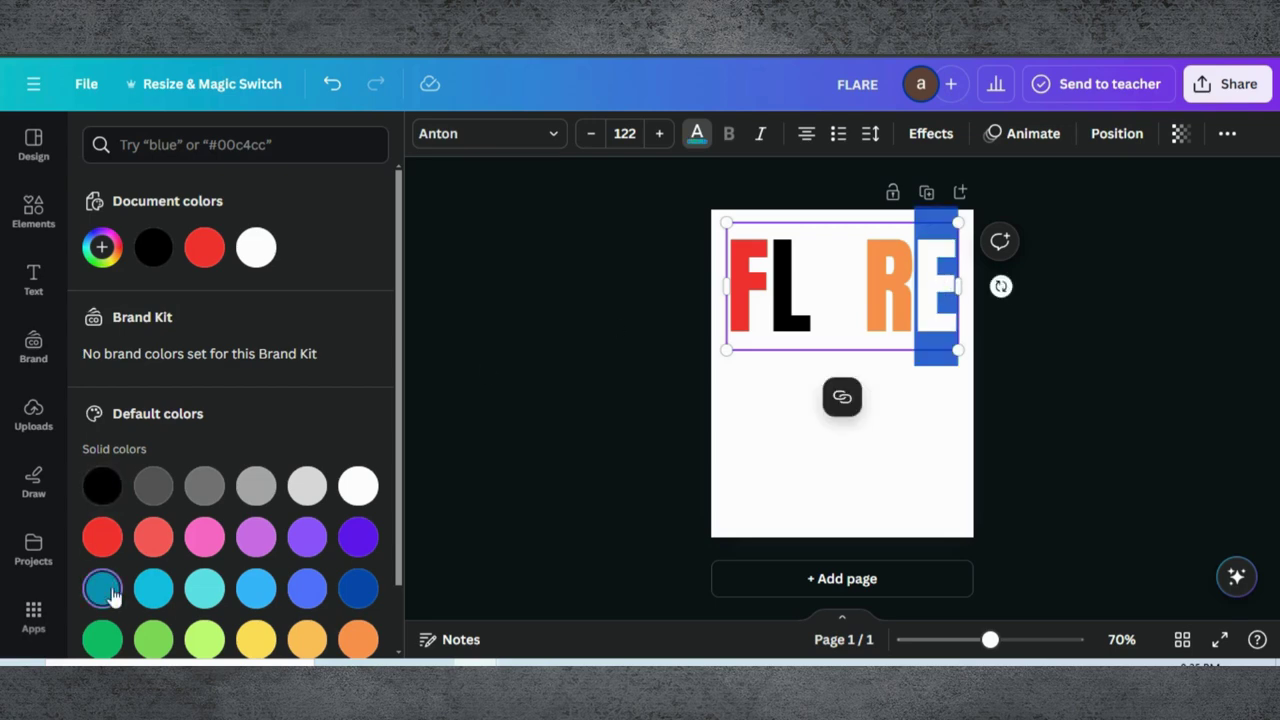
left_click(477, 430)
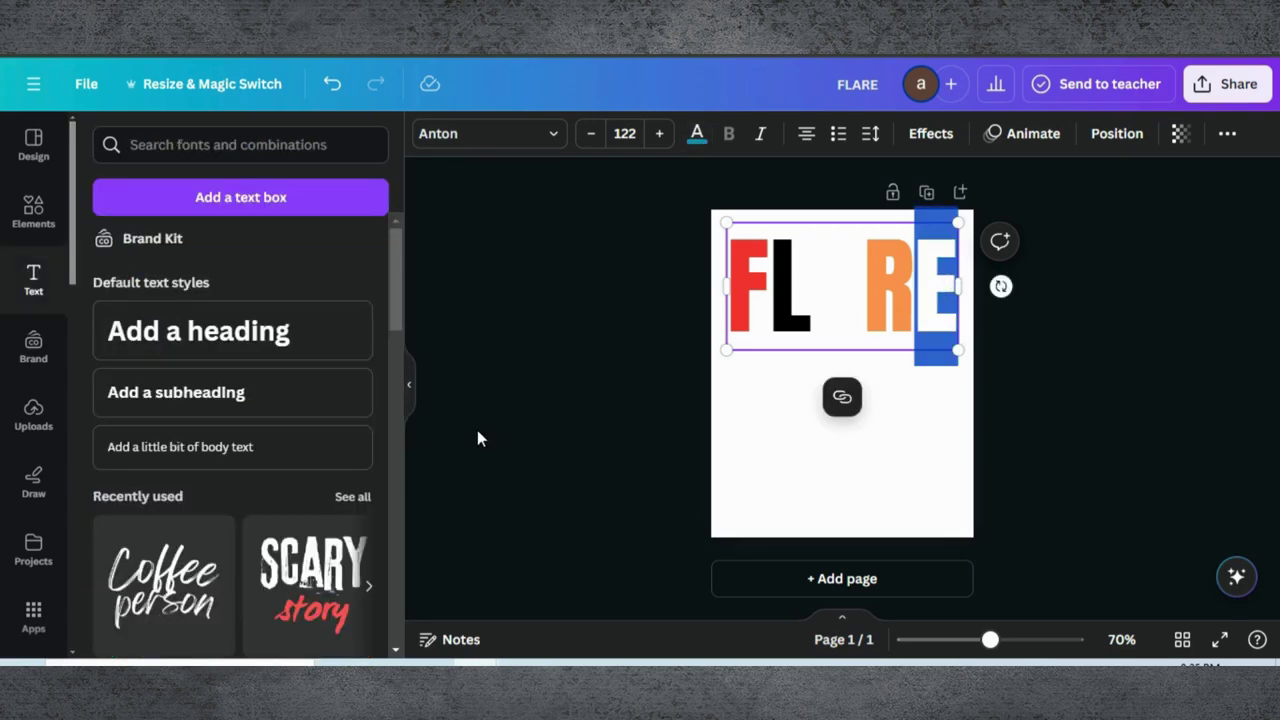
left_click(477, 430)
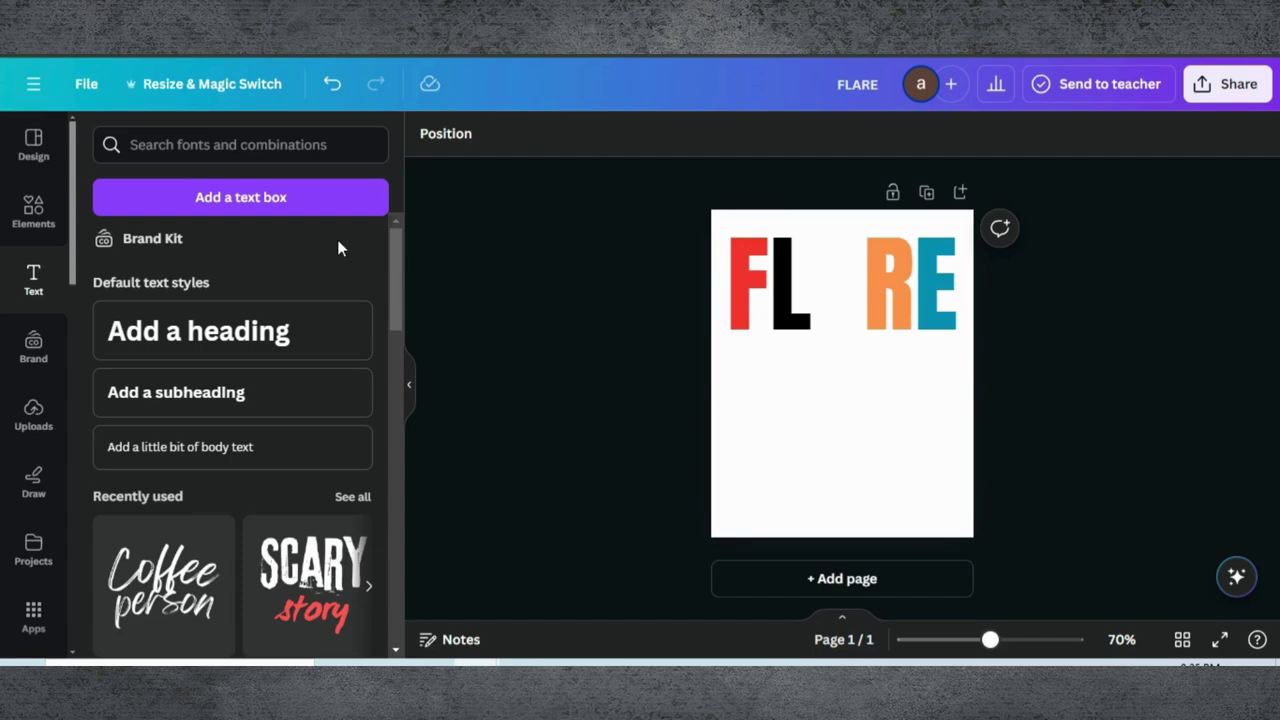
- Add a square shape and narrow it into a bar directly below the F, matching the width of its stem
left_click(30, 218)
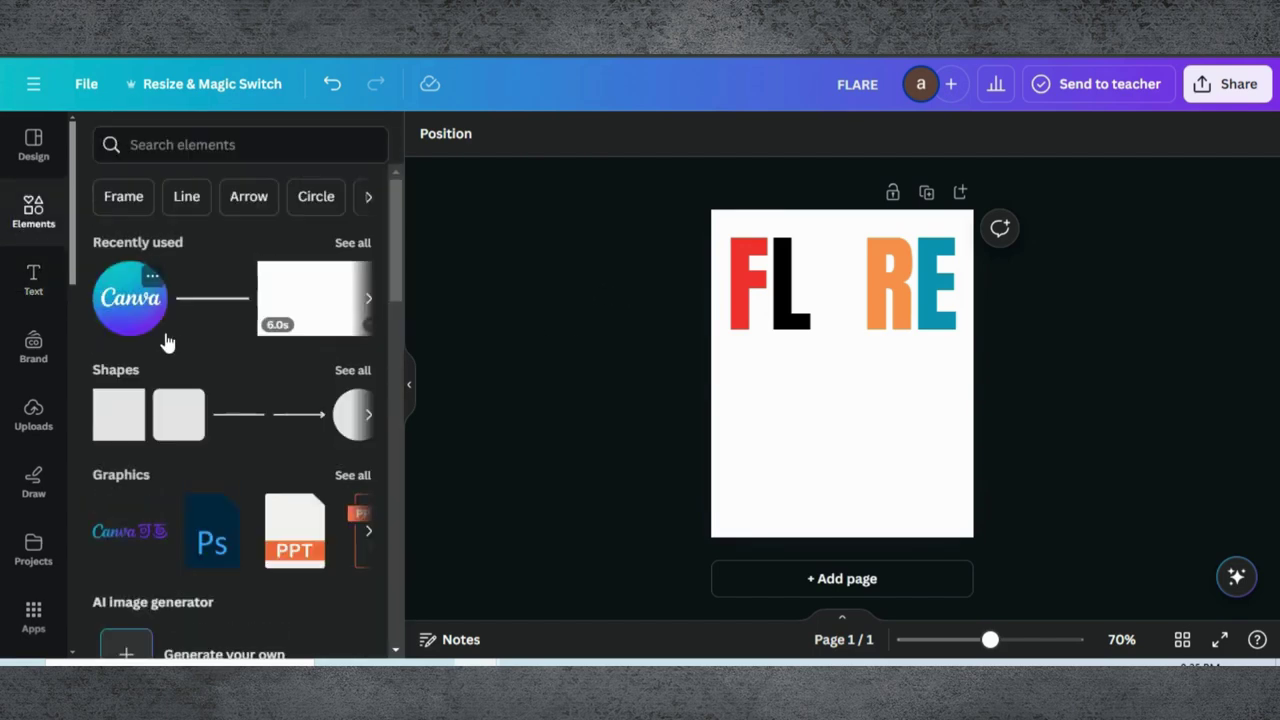
left_click(115, 415)
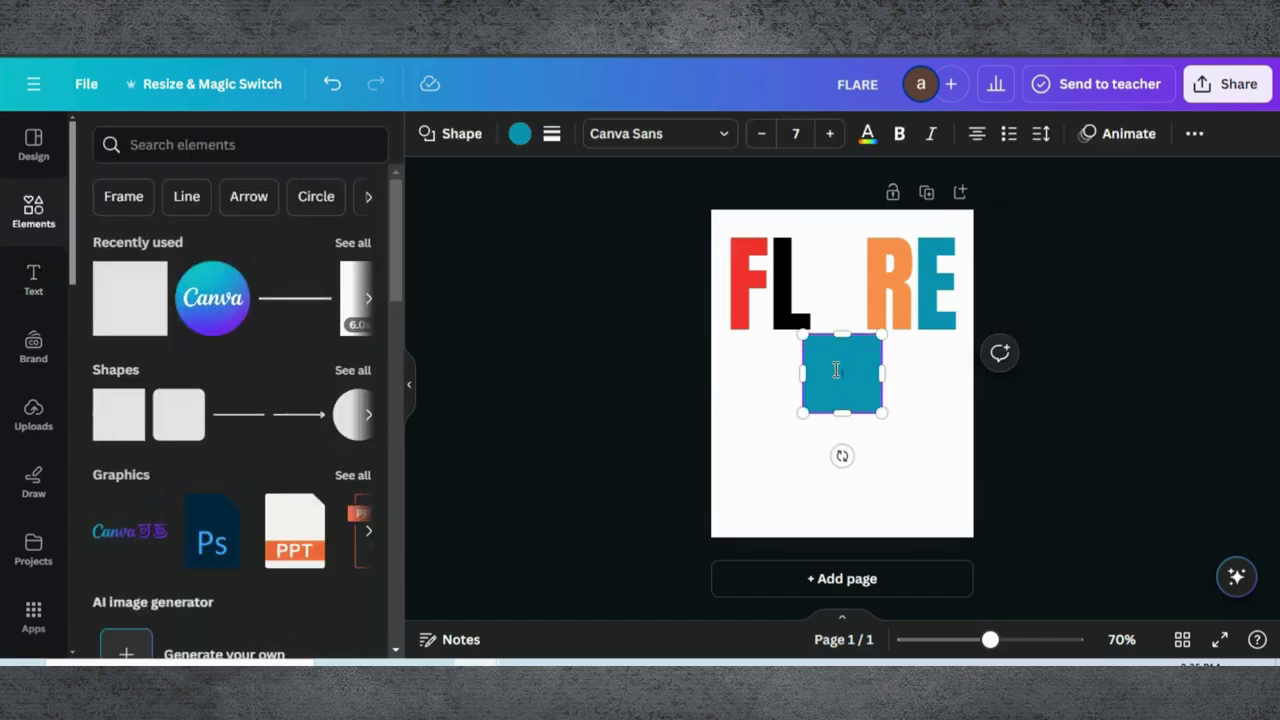
left_click_drag(836, 370, 733, 345)
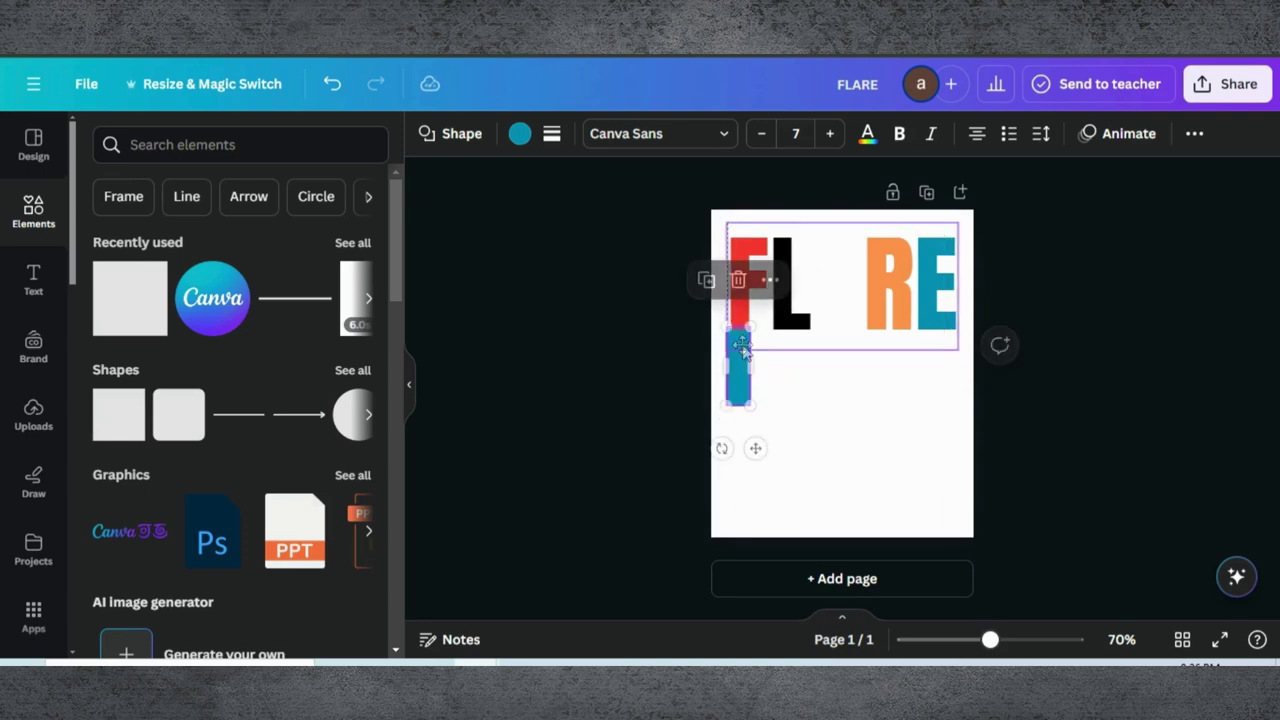
left_click(807, 388)
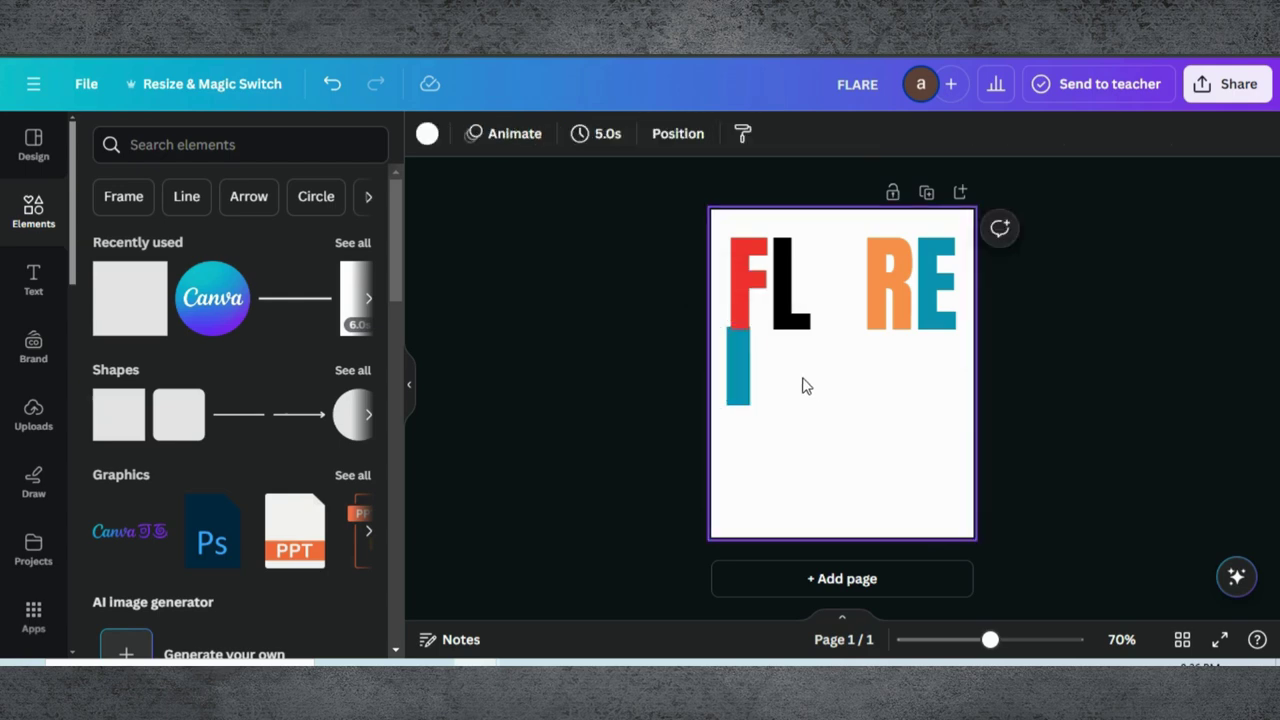
left_click(743, 369)
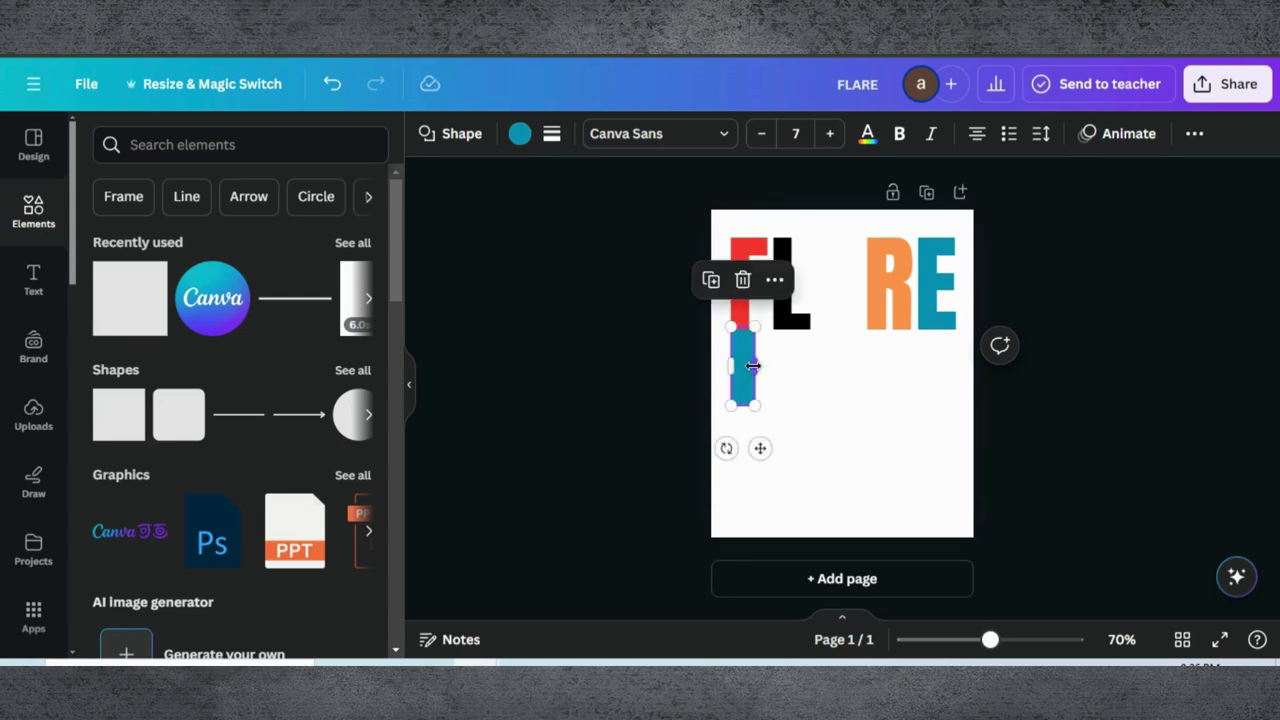
left_click_drag(754, 365, 747, 363)
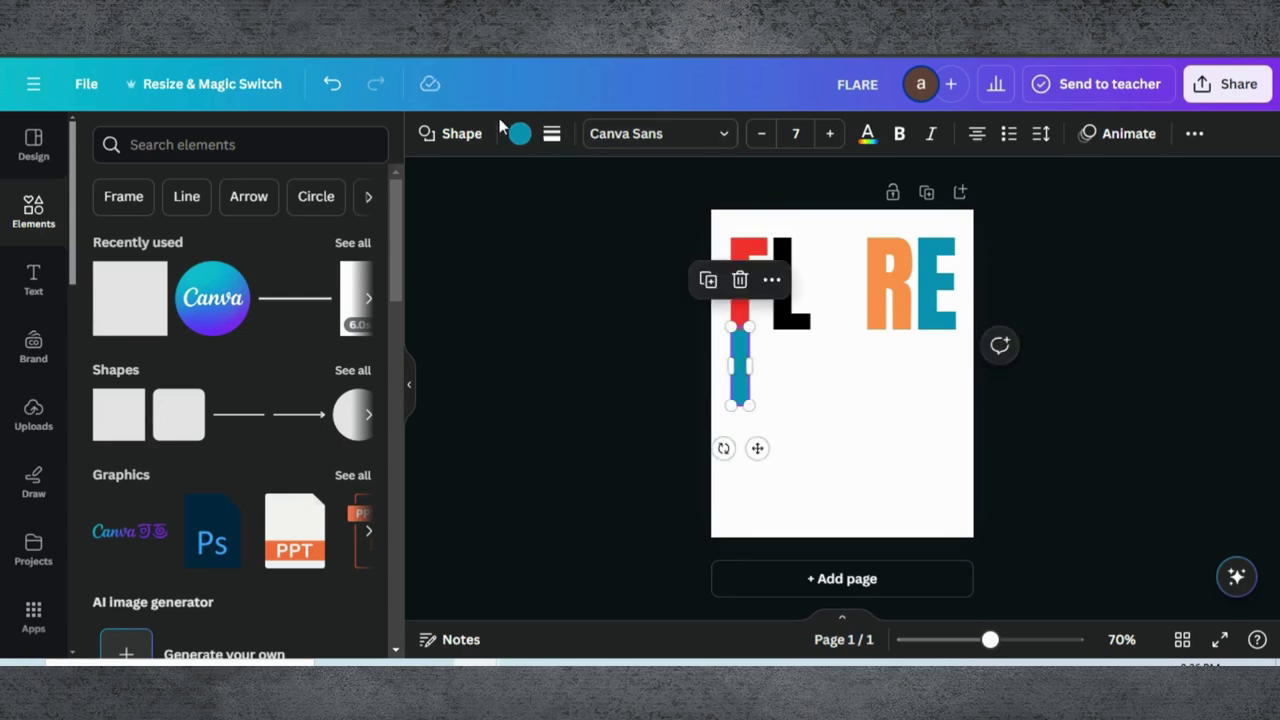
- Fill the bar below the F with the document's red and extend it down to near the page's lower edge
left_click(520, 133)
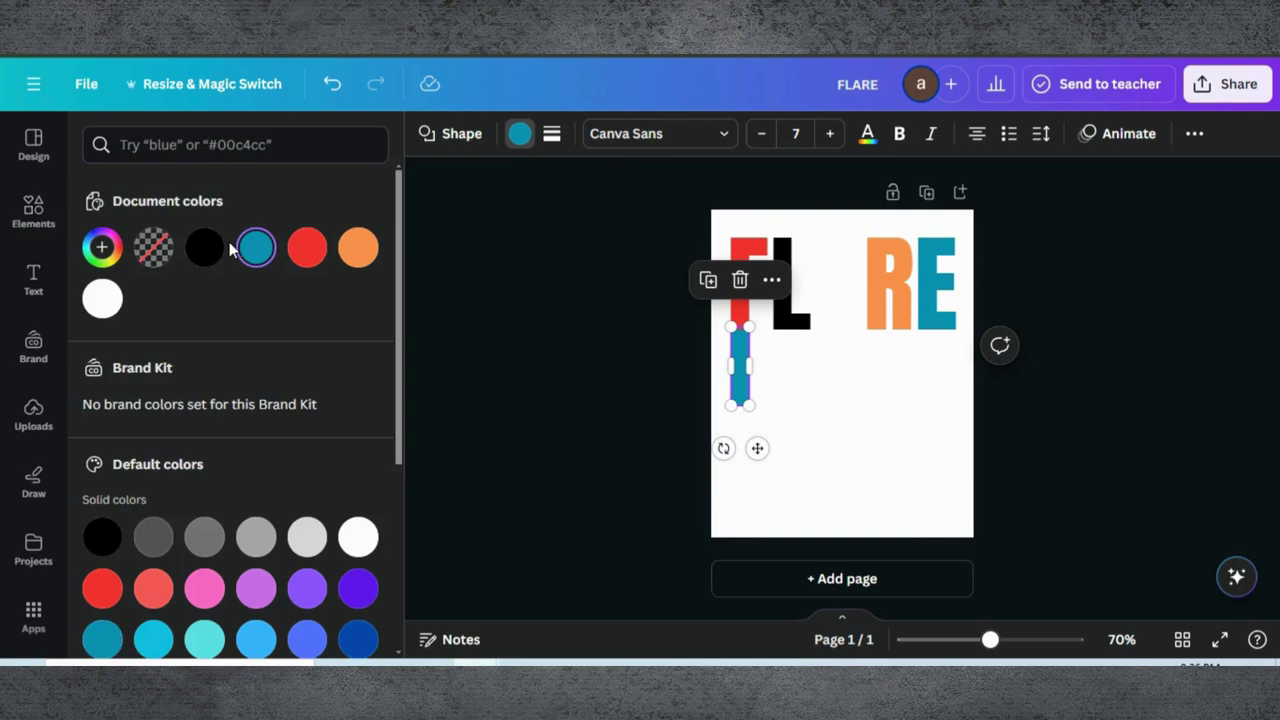
left_click(302, 256)
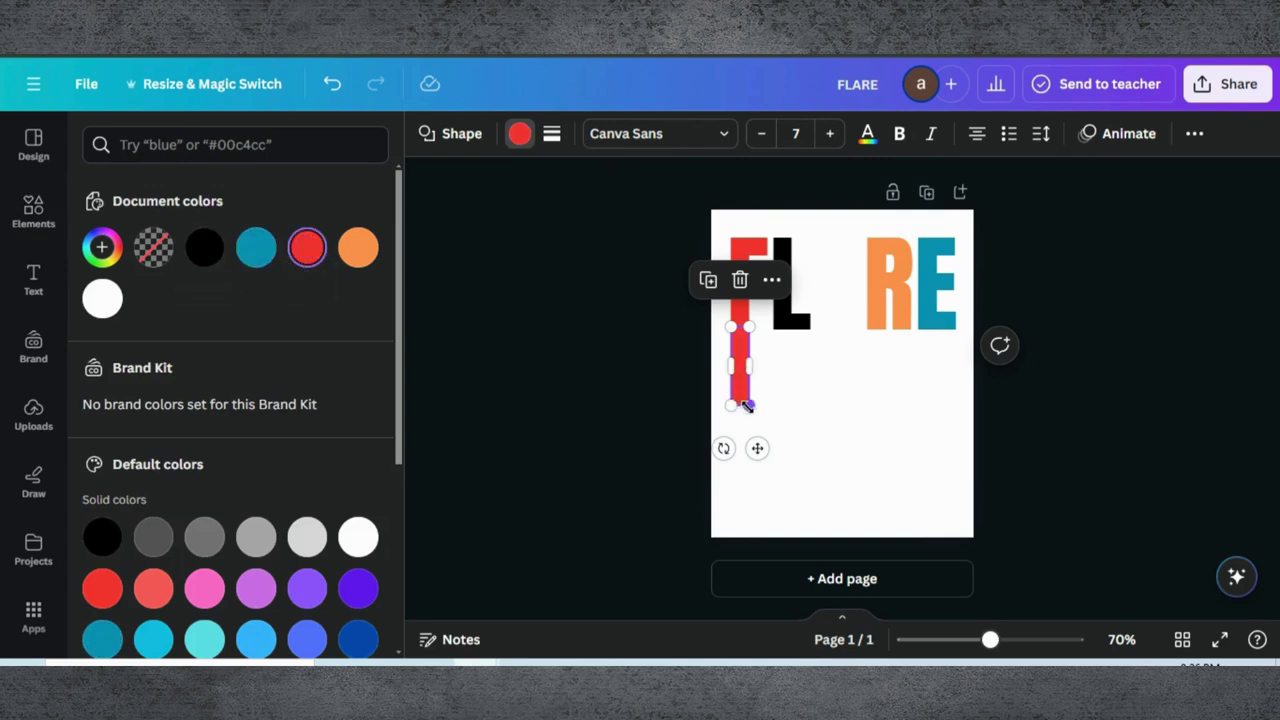
left_click_drag(747, 404, 746, 506)
left_click(797, 480)
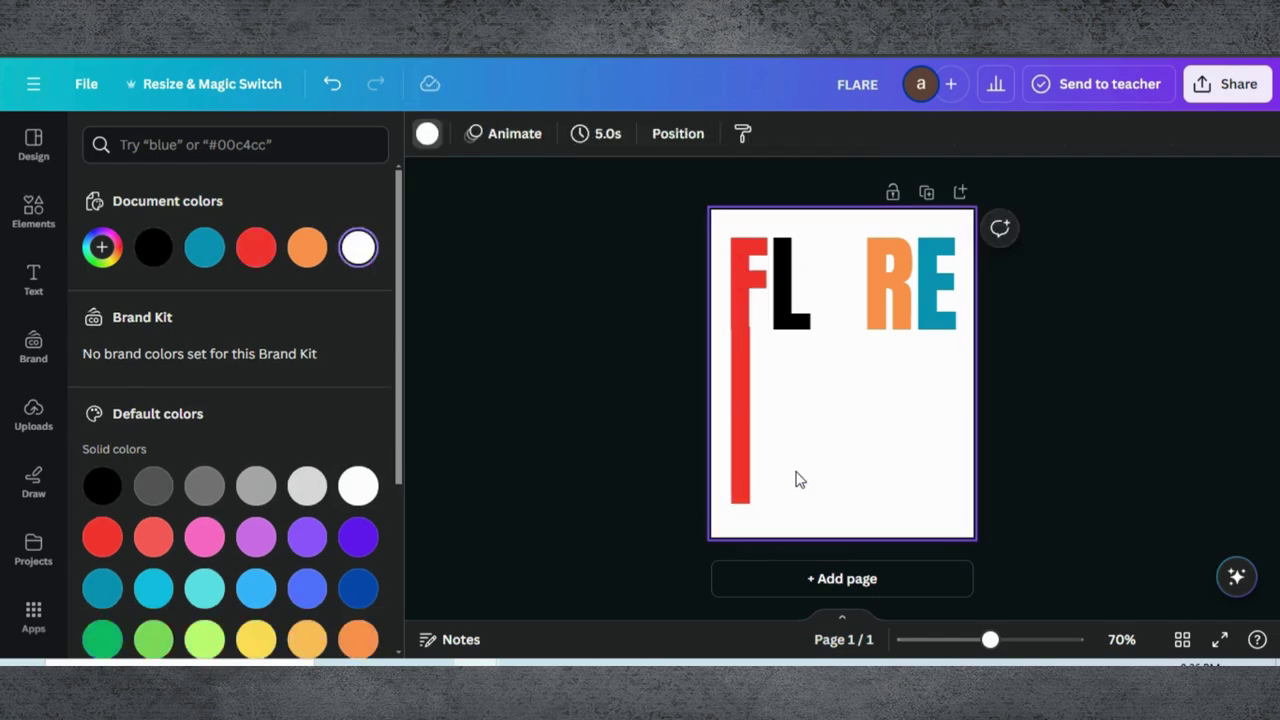
- Fine-tune the long red bar so that its sides line up with the stem of the F
left_click(737, 407)
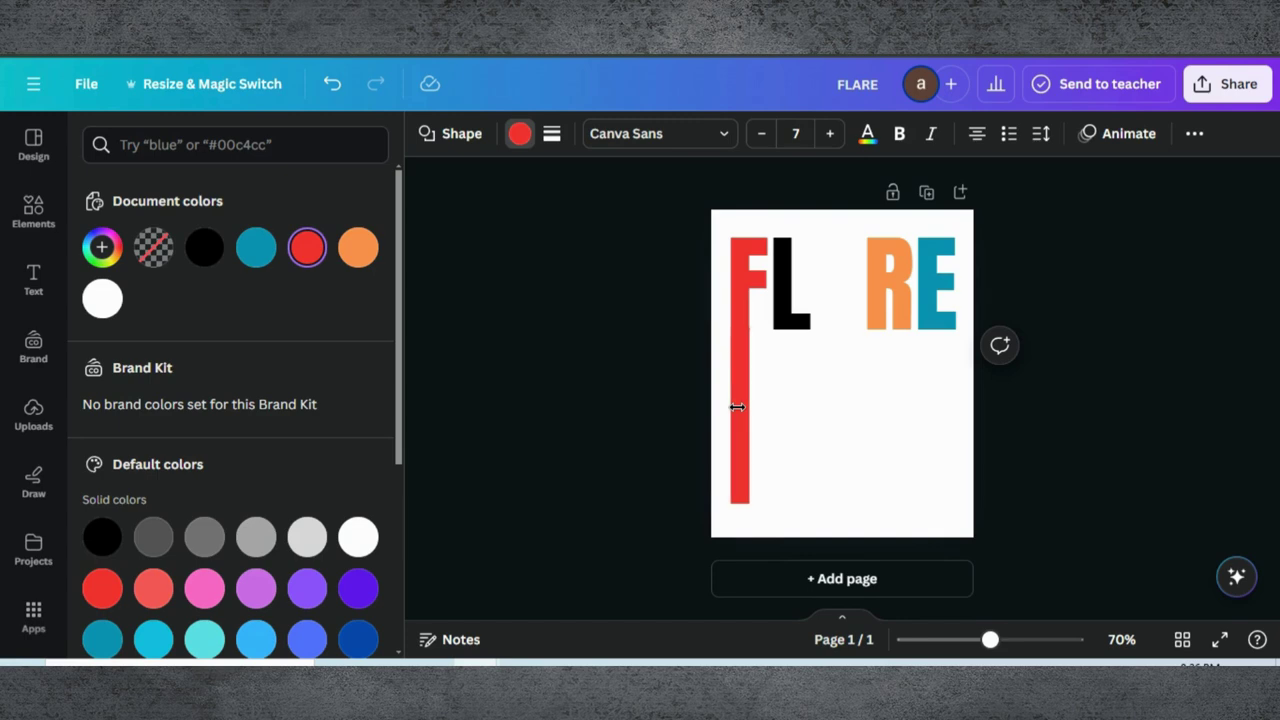
left_click_drag(737, 407, 743, 414)
left_click(777, 417)
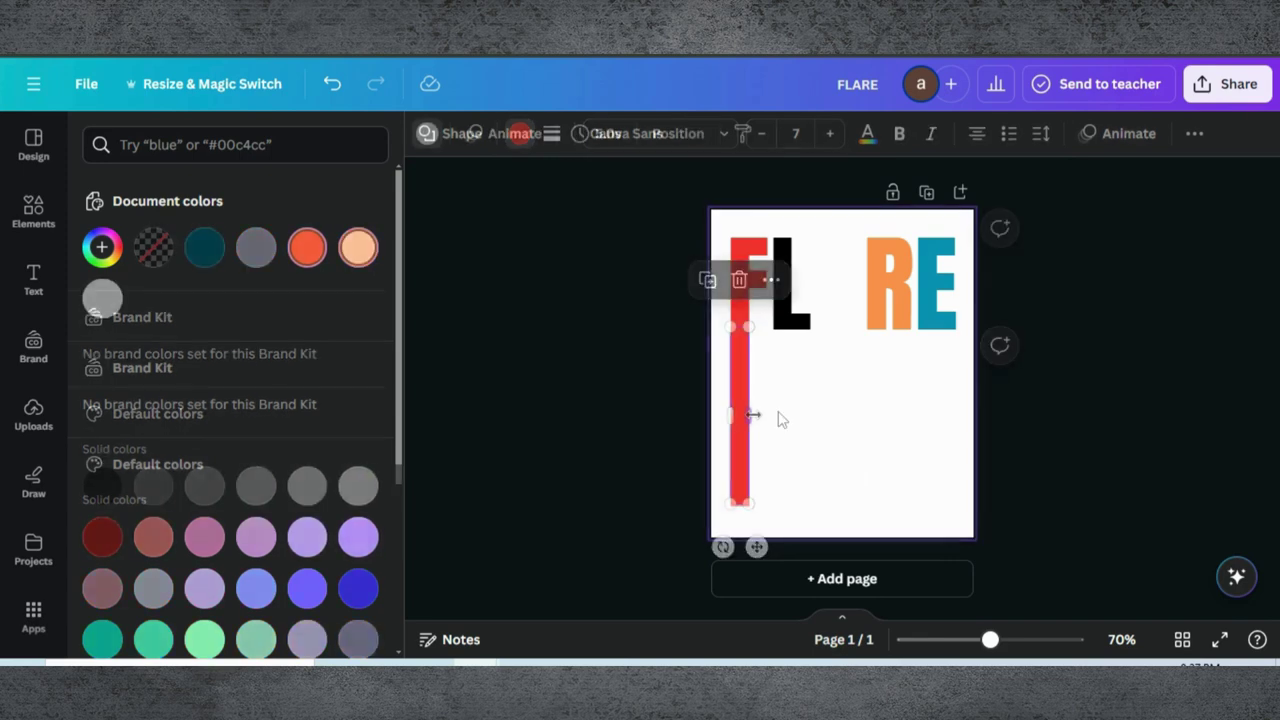
- Duplicate the red bar, fit the copy below the L at the letter's full width, and fill it black
left_click(745, 408)
key("ctrl+d")
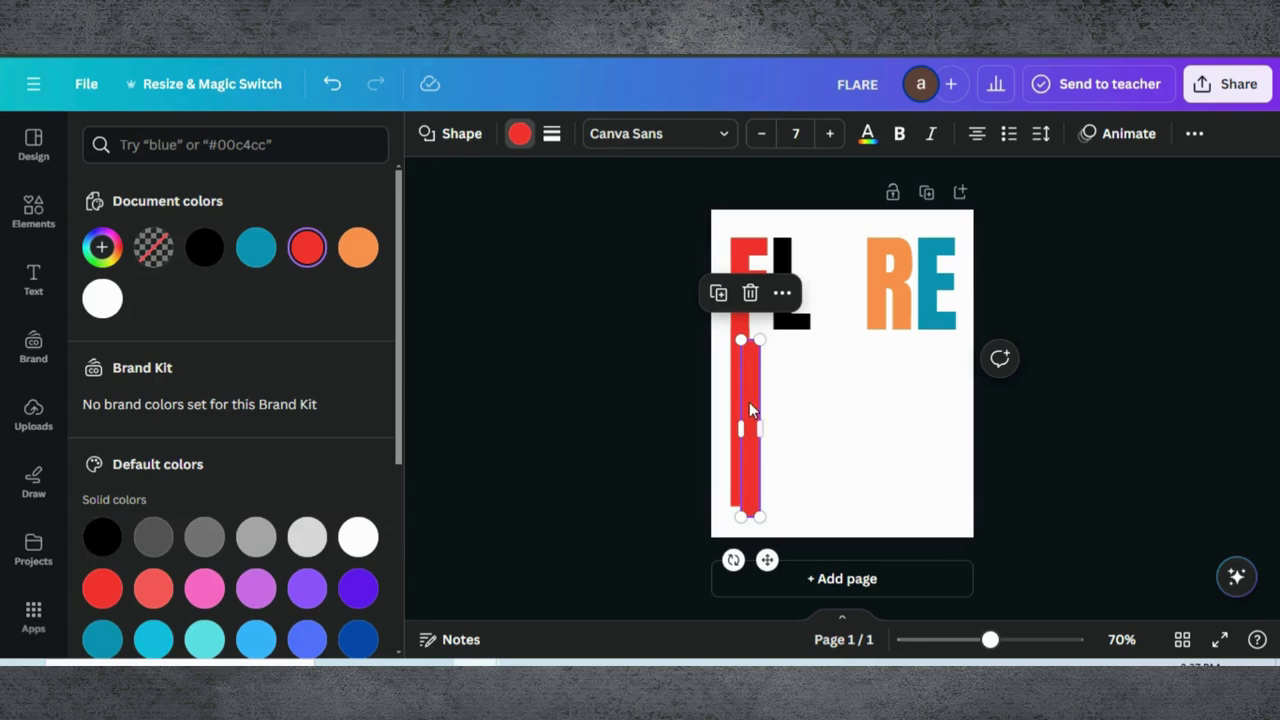
left_click_drag(749, 402, 809, 419)
left_click(204, 247)
left_click(923, 430)
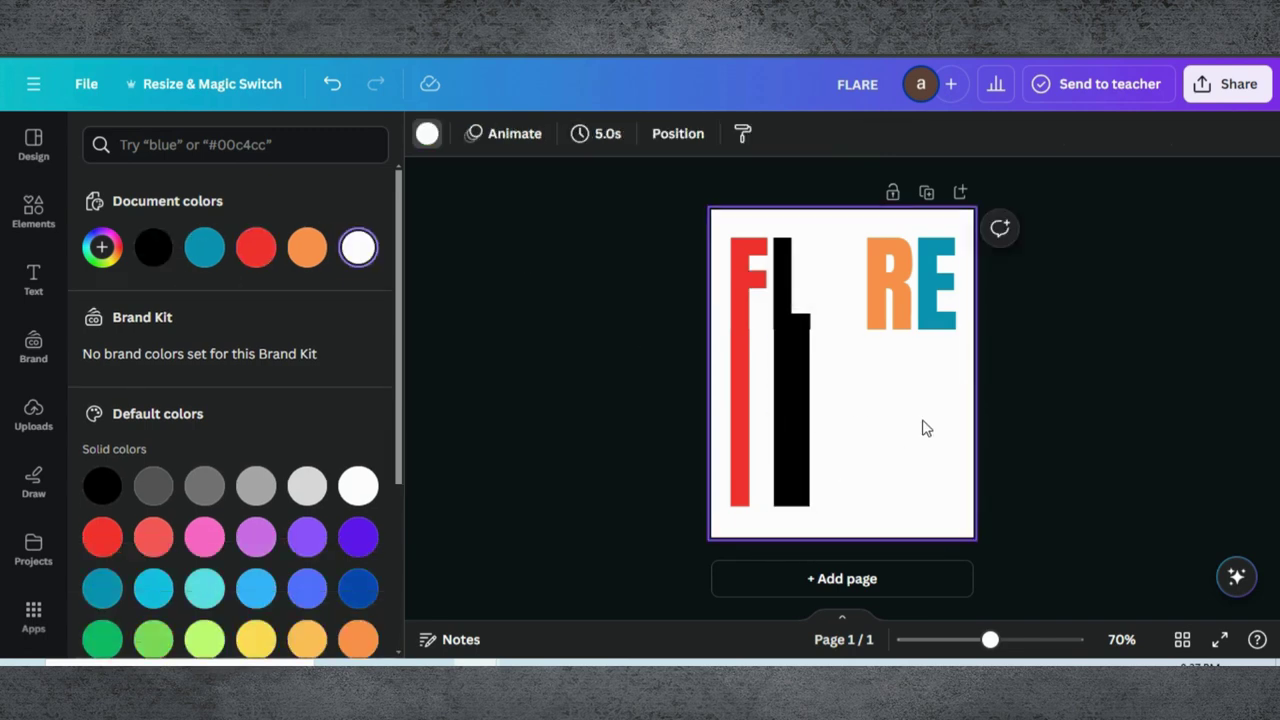
- Fine-tune the black bar's position and width so that its sides line up with the base of the L
left_click(805, 397)
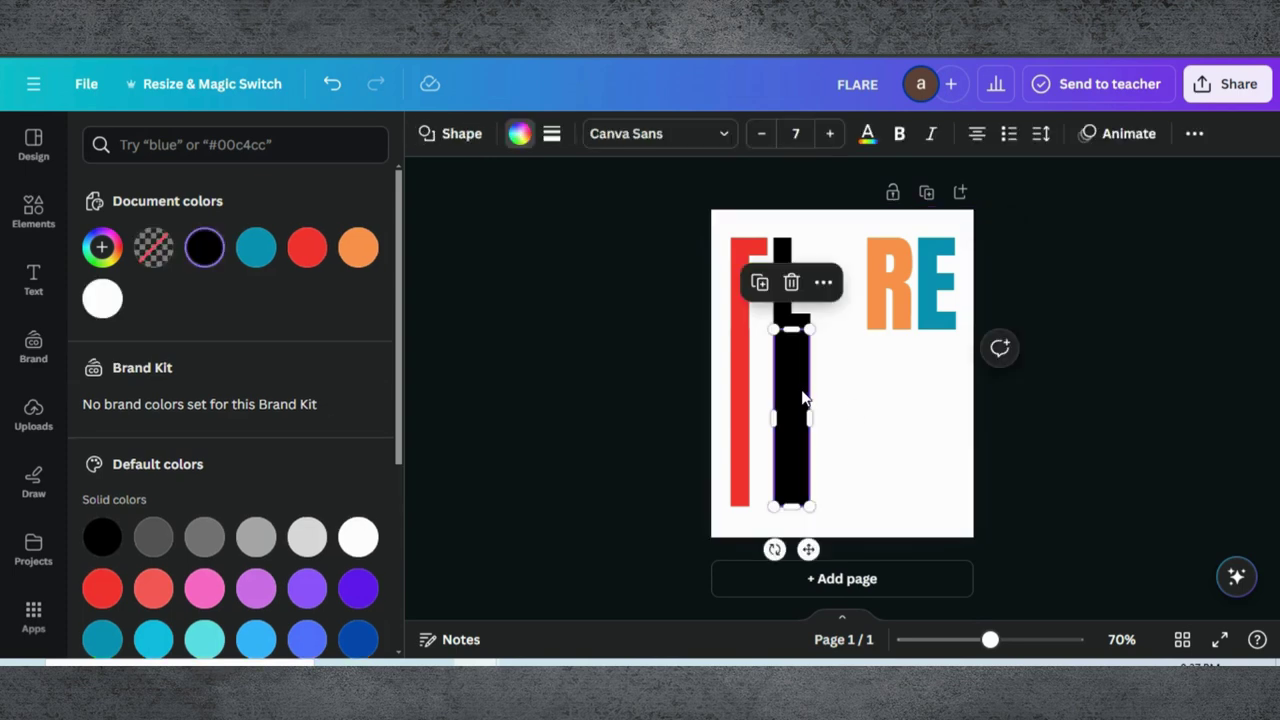
key("Escape")
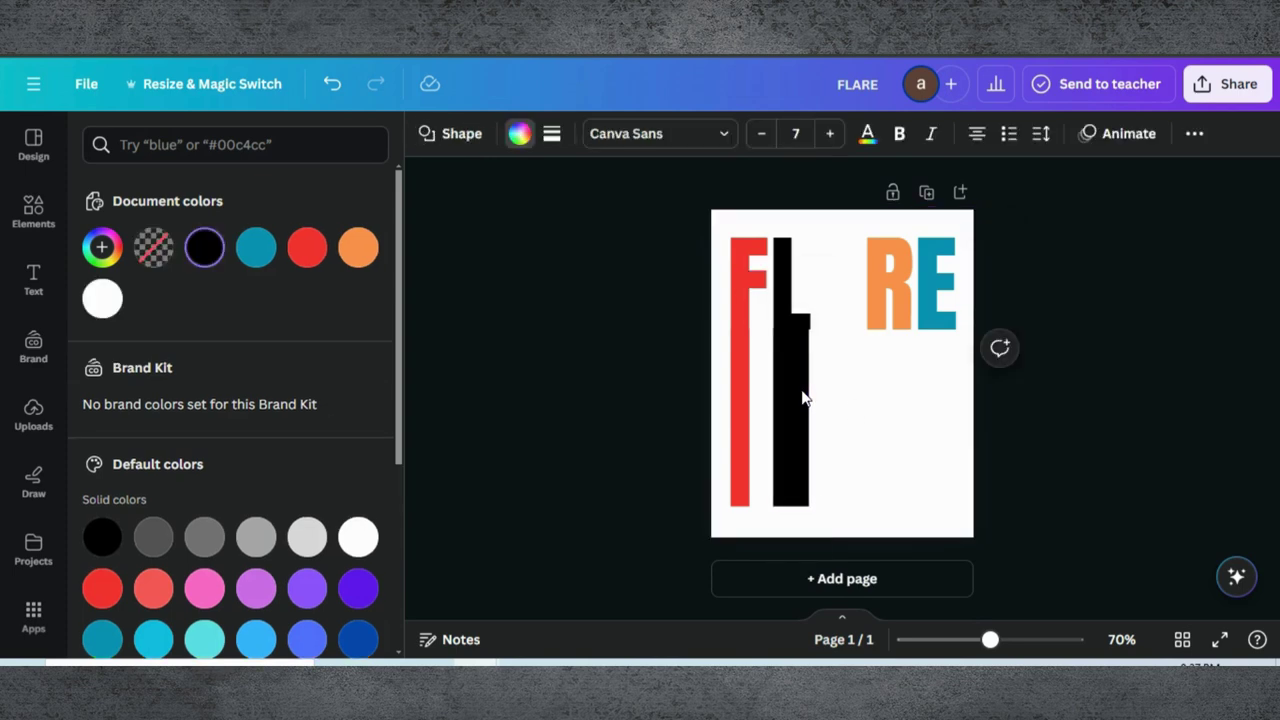
left_click(803, 397)
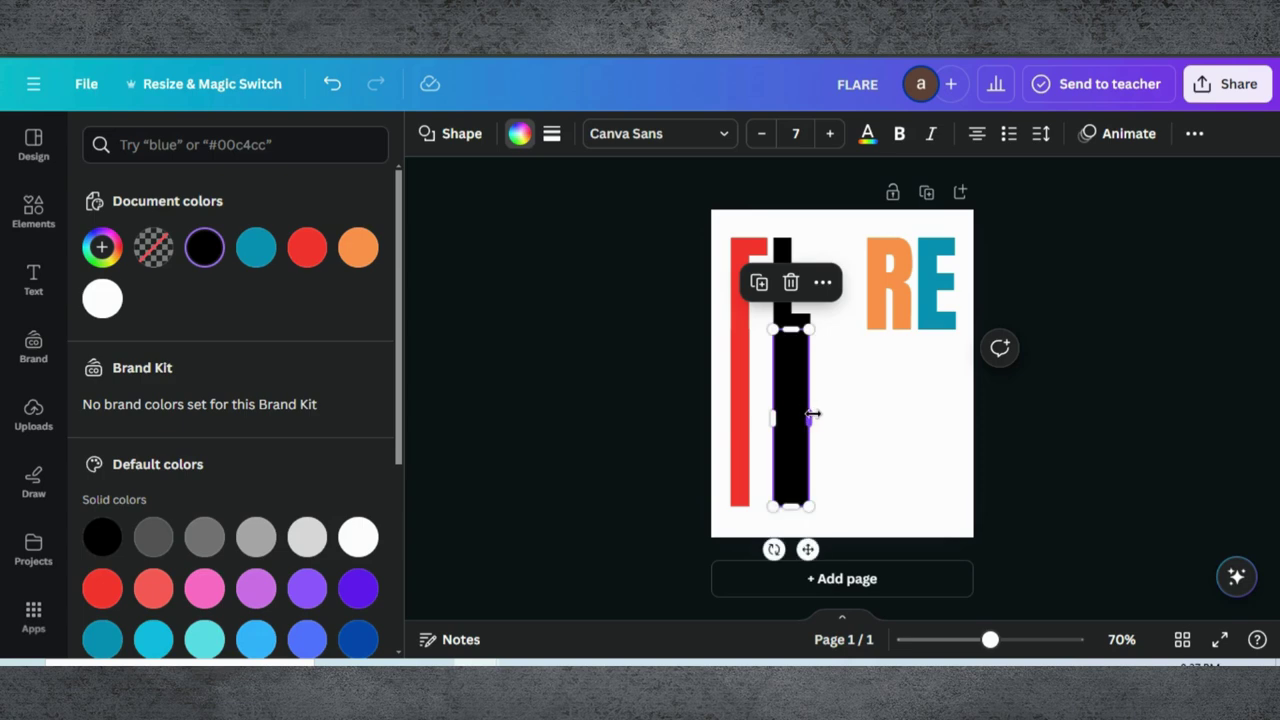
left_click_drag(812, 414, 812, 417)
left_click(634, 403)
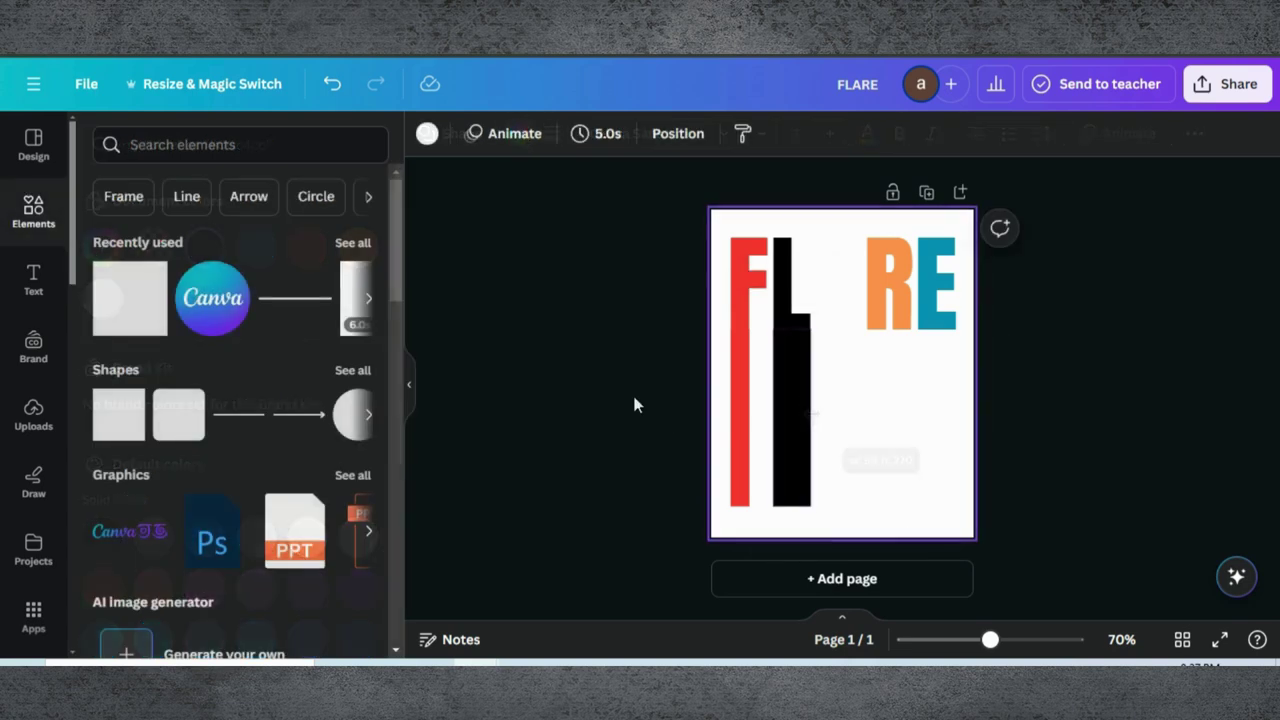
- Change the page background, trying the document's orange before setting it to the default solid yellow
left_click(427, 133)
left_click(307, 249)
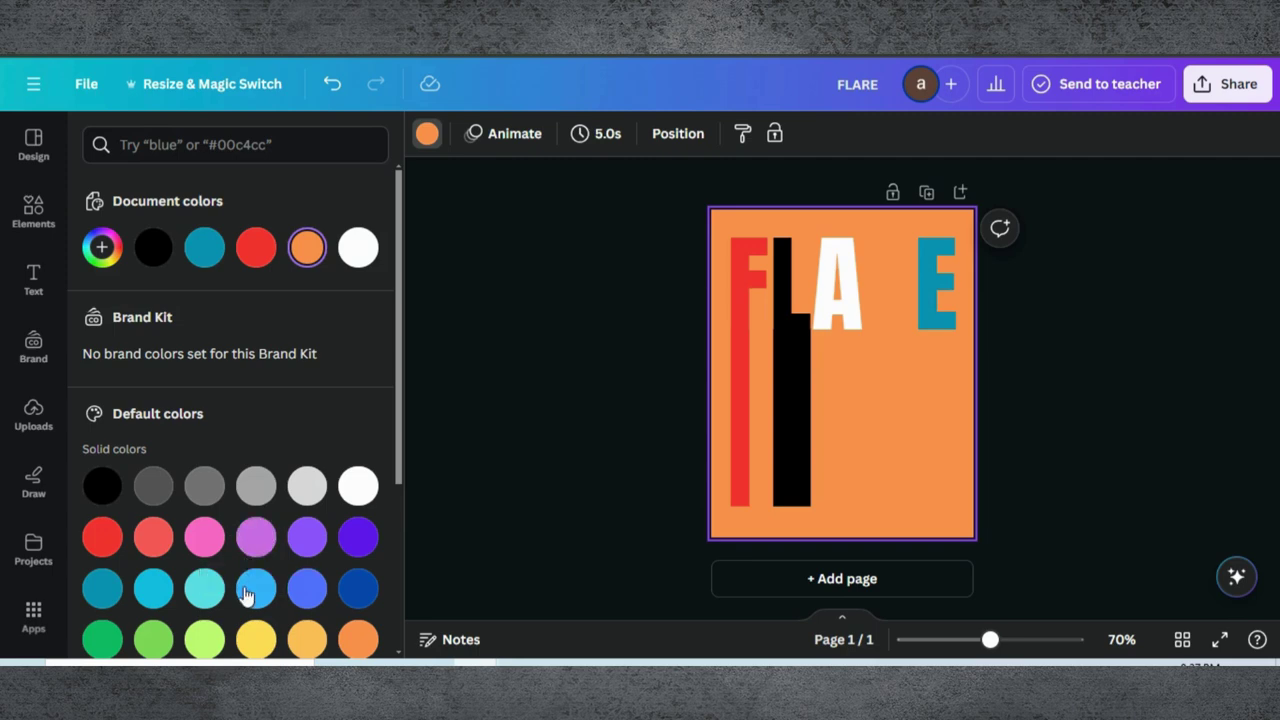
left_click(257, 641)
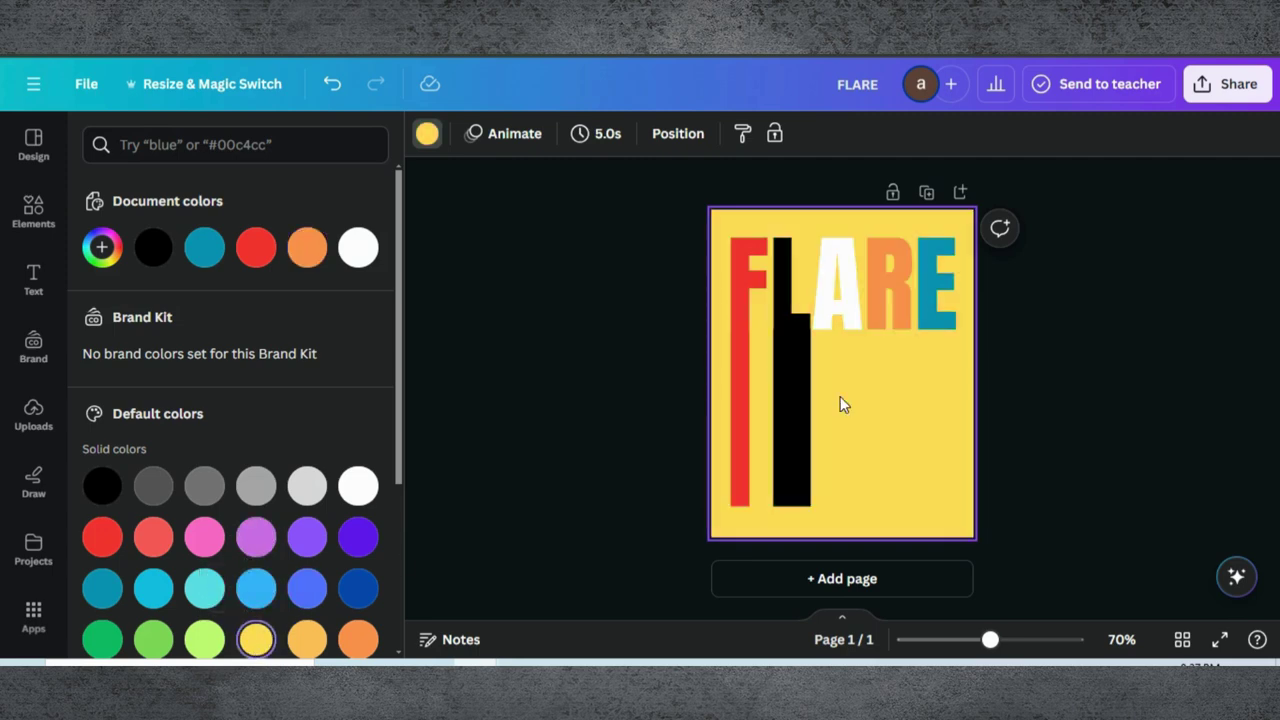
- Duplicate the black bar below the L and move the copy over to below the A
left_click(803, 375)
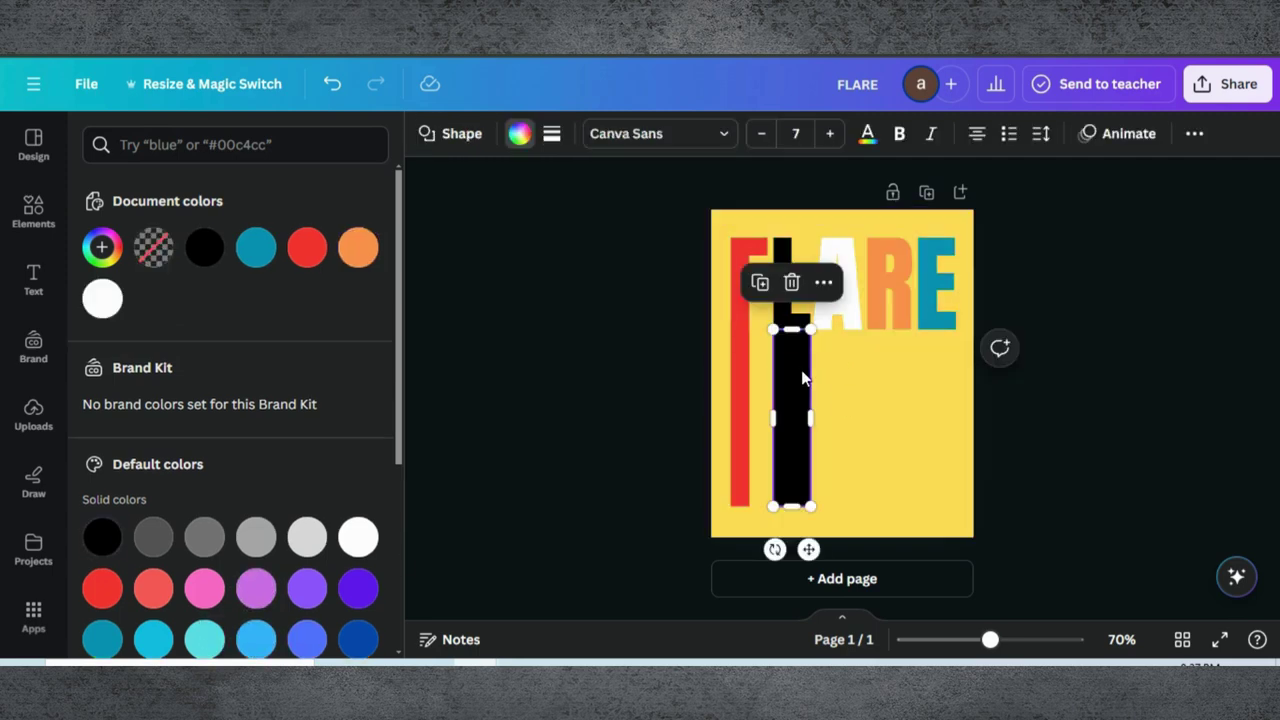
left_click(769, 295)
left_click_drag(797, 323, 826, 376)
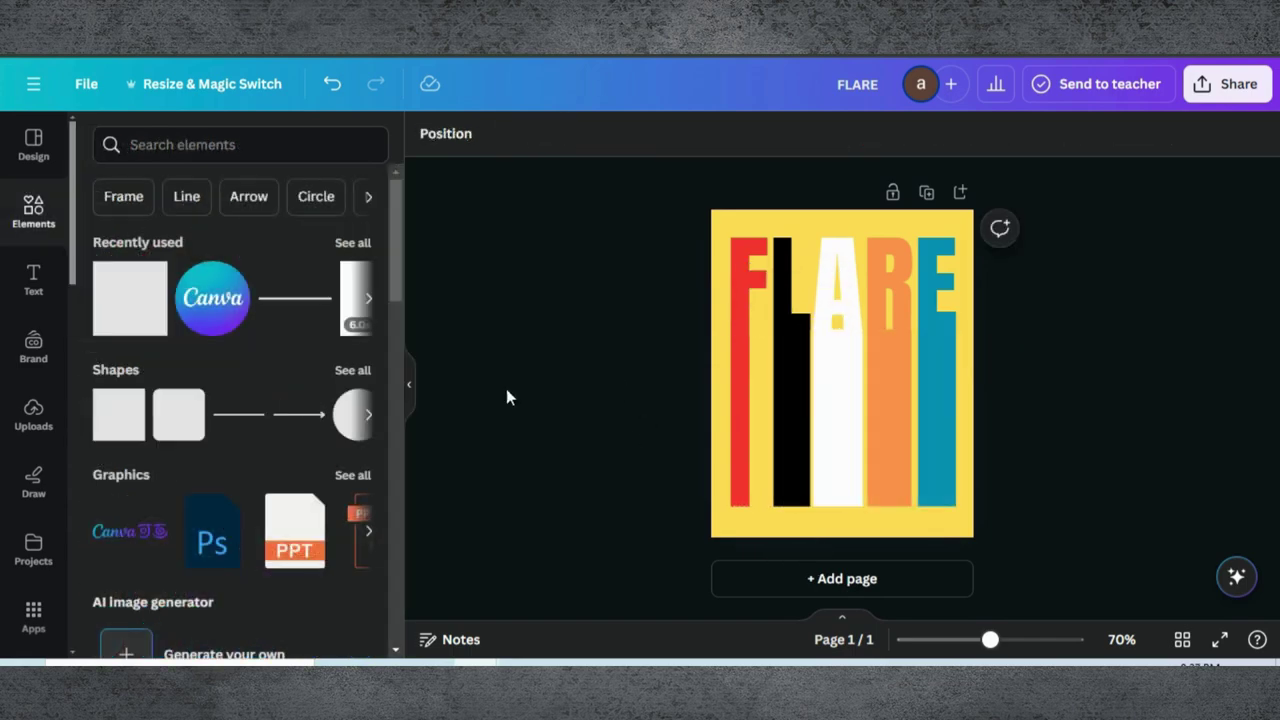
- Search the graphics for "image of valcano" and add the volcano with a billowing smoke cloud to the poster
left_click(197, 143)
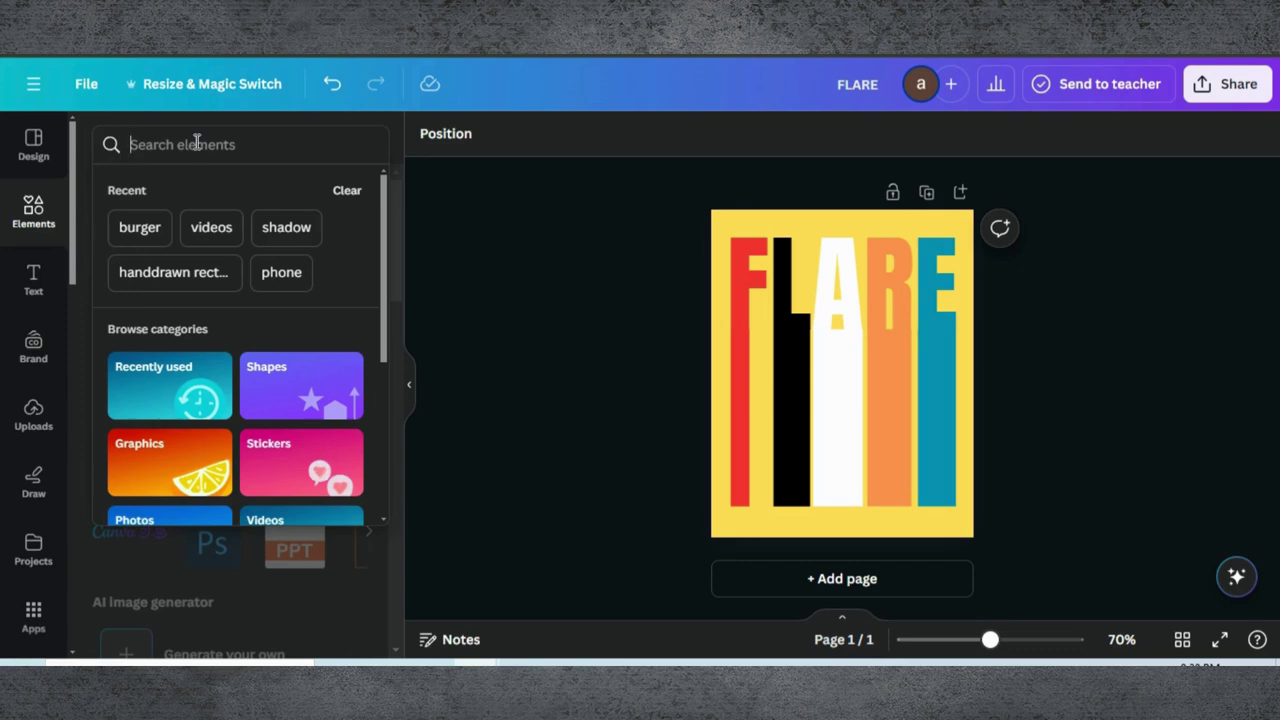
type("image")
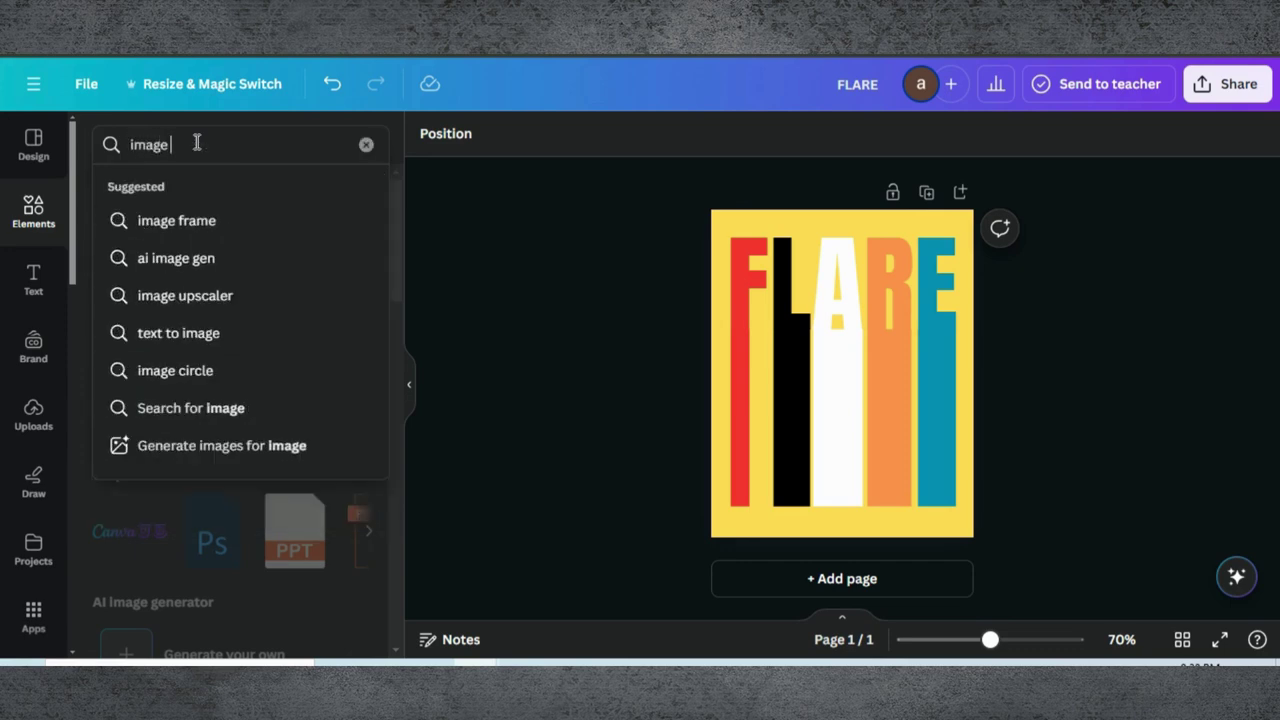
type(" of val")
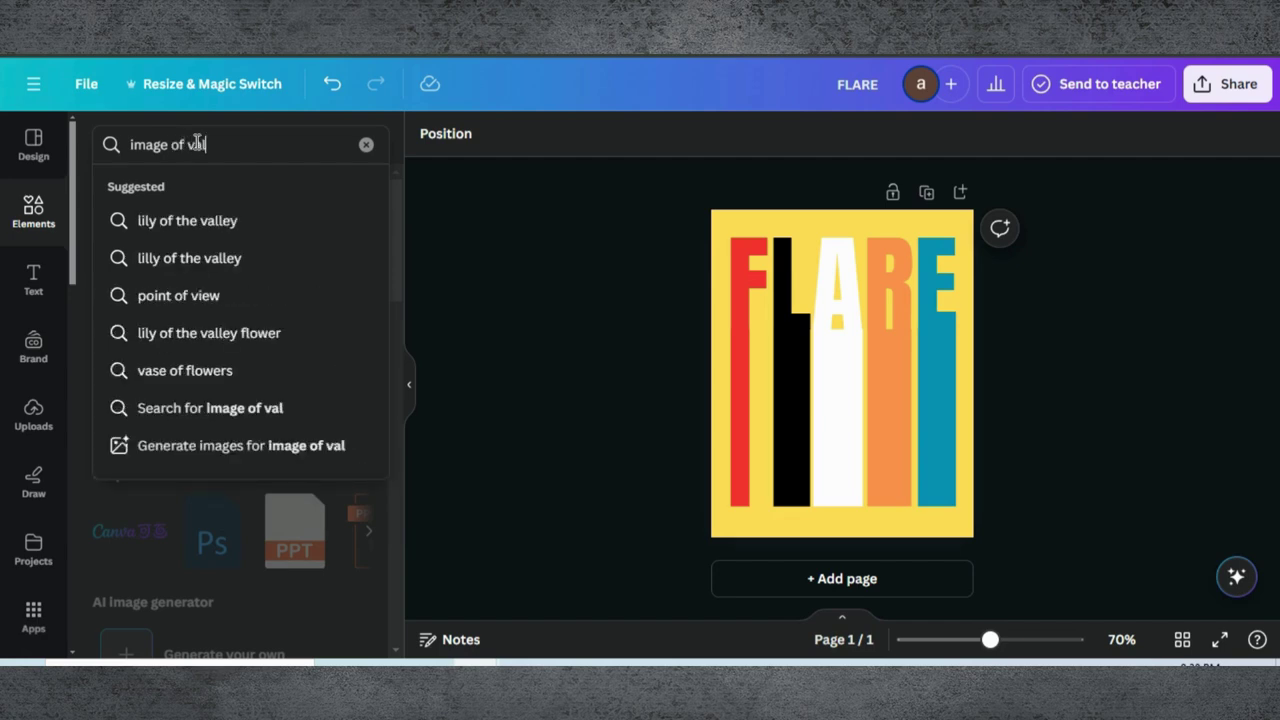
type("cano")
key("Return")
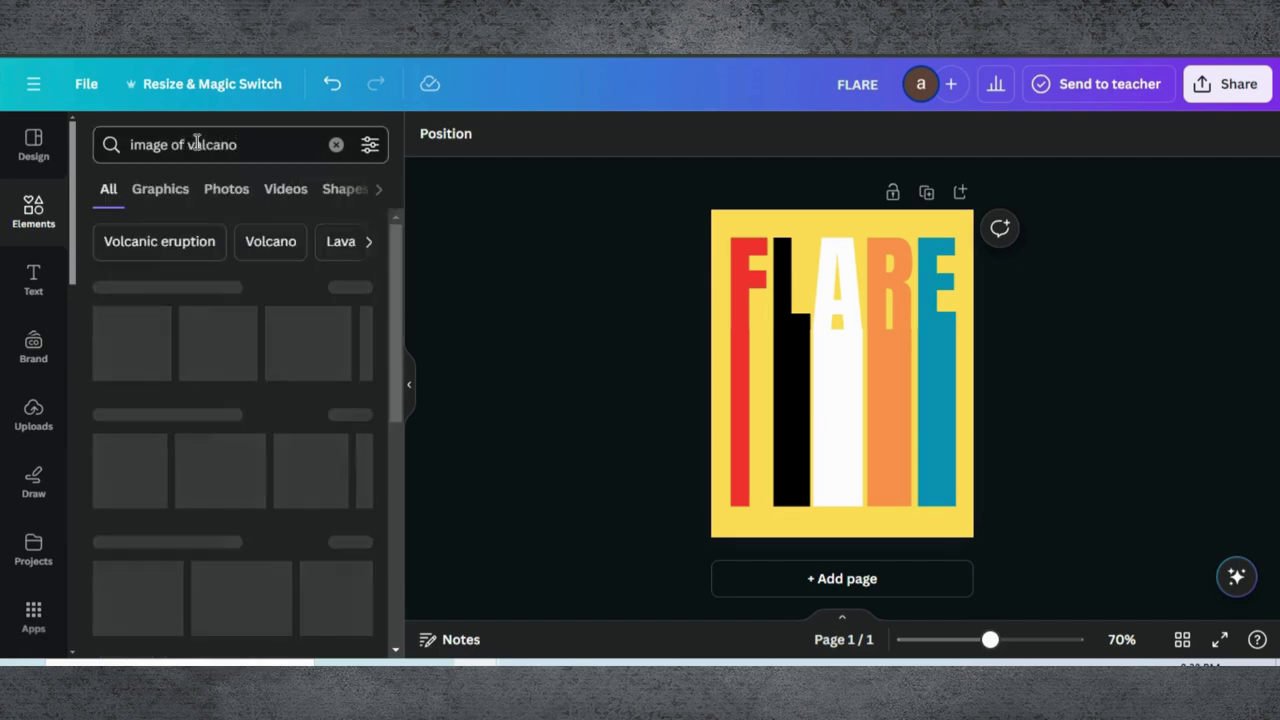
left_click(160, 189)
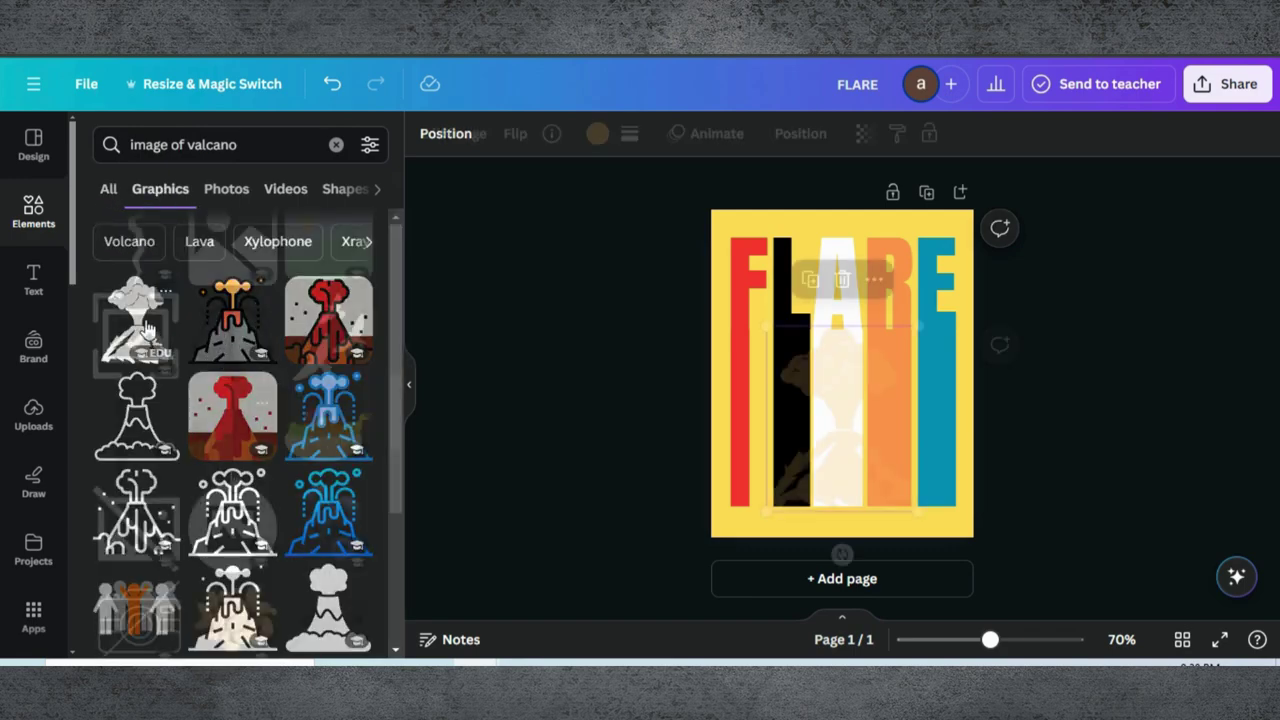
left_click(140, 320)
- Add the graphic of three flying birds and shrink it onto the upper part of the blue bar below the E
scroll(300, 350, "down", 5)
left_click(355, 325)
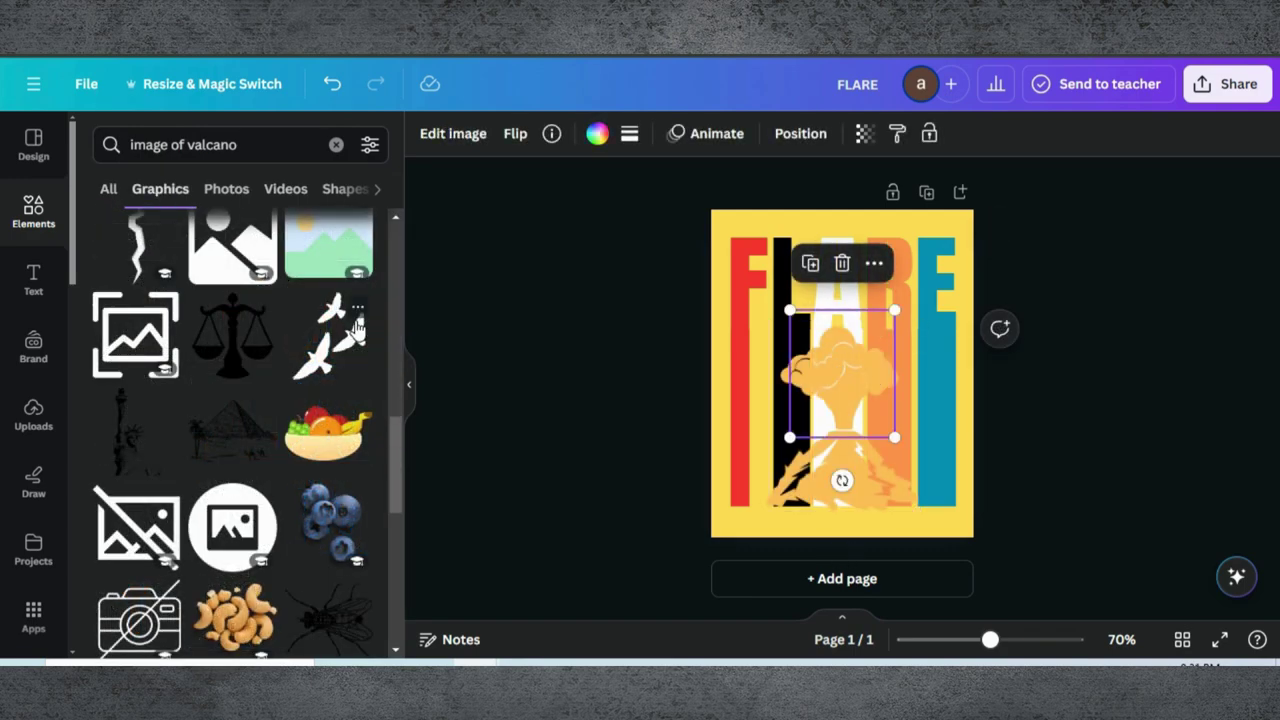
left_click_drag(791, 435, 934, 371)
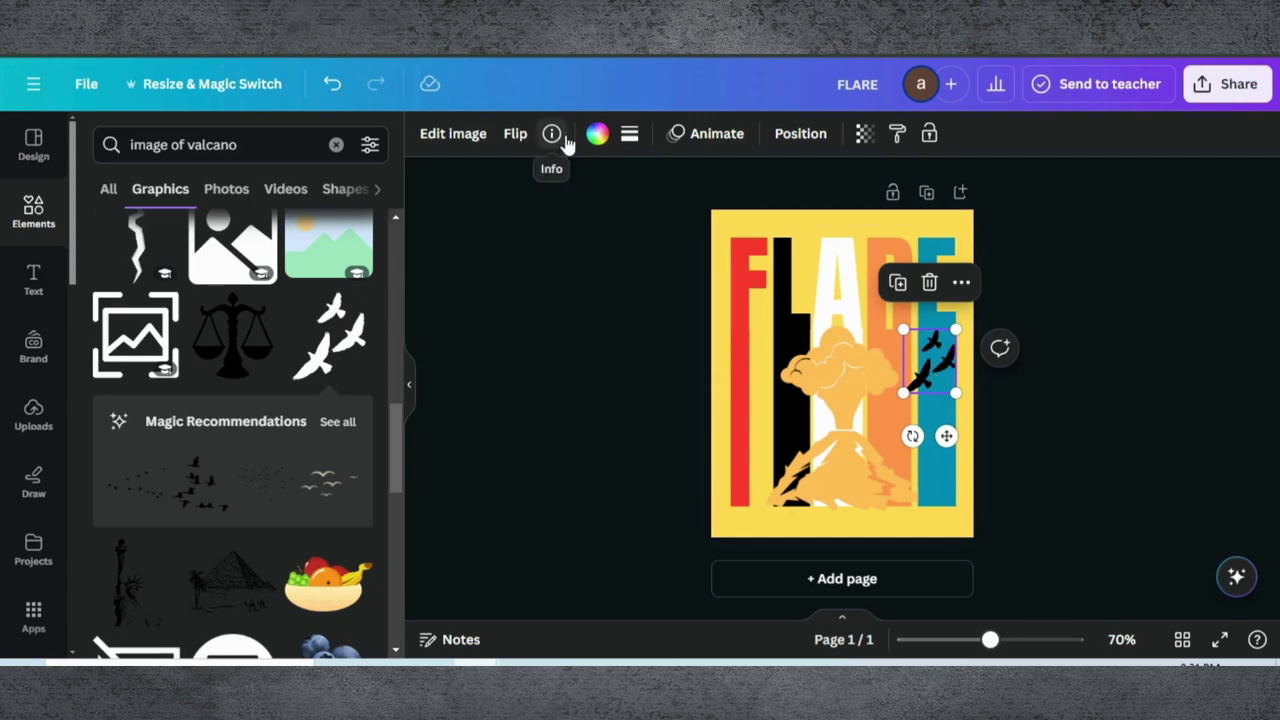
- Colour the birds white and shrink them to about 68 × 82 so that they fit the blue bar's width
left_click(605, 145)
left_click(153, 298)
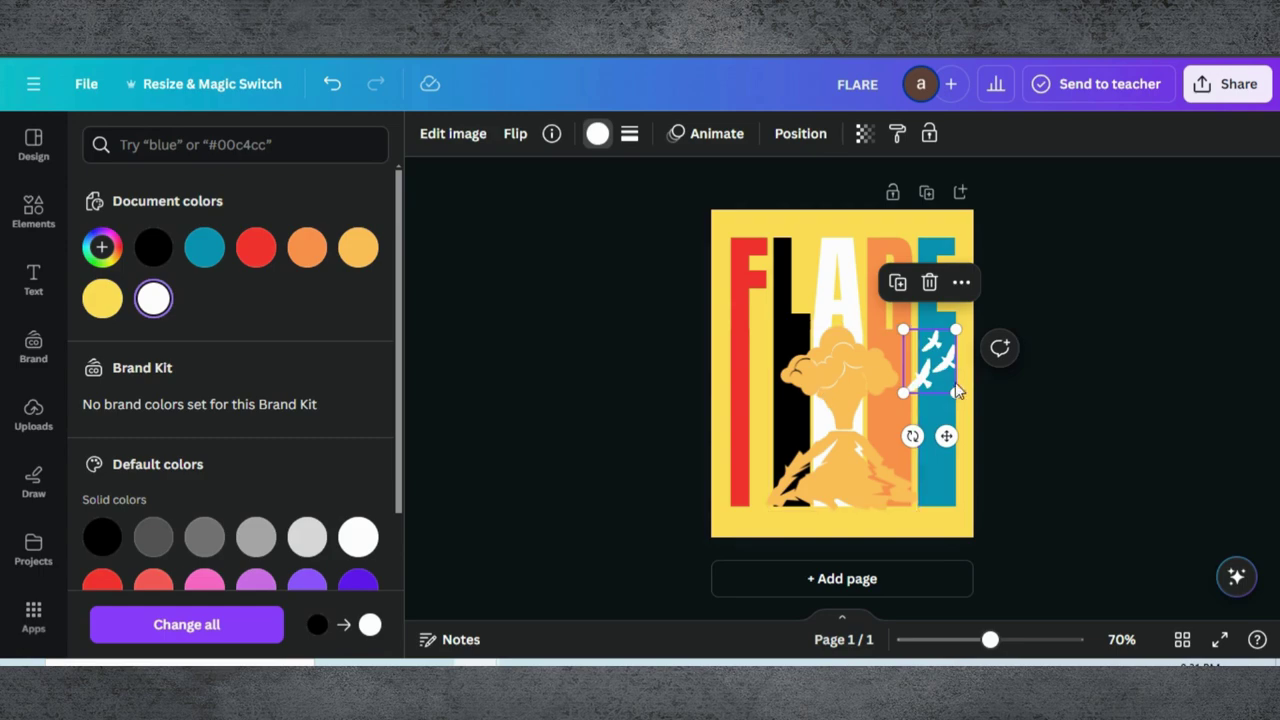
left_click_drag(897, 395, 908, 383)
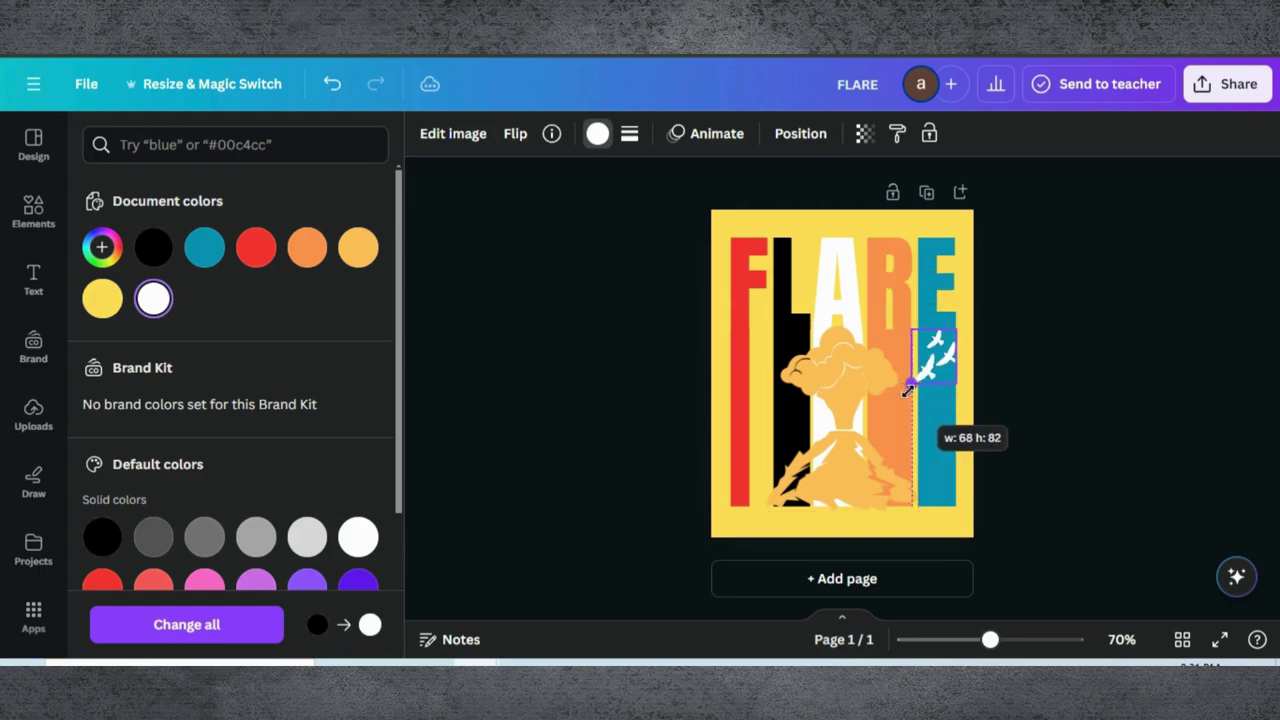
- Add the dark volcano with glowing lava, enlarge it at the foot of the bars and crop its sides to the lettering's width
left_click(228, 375)
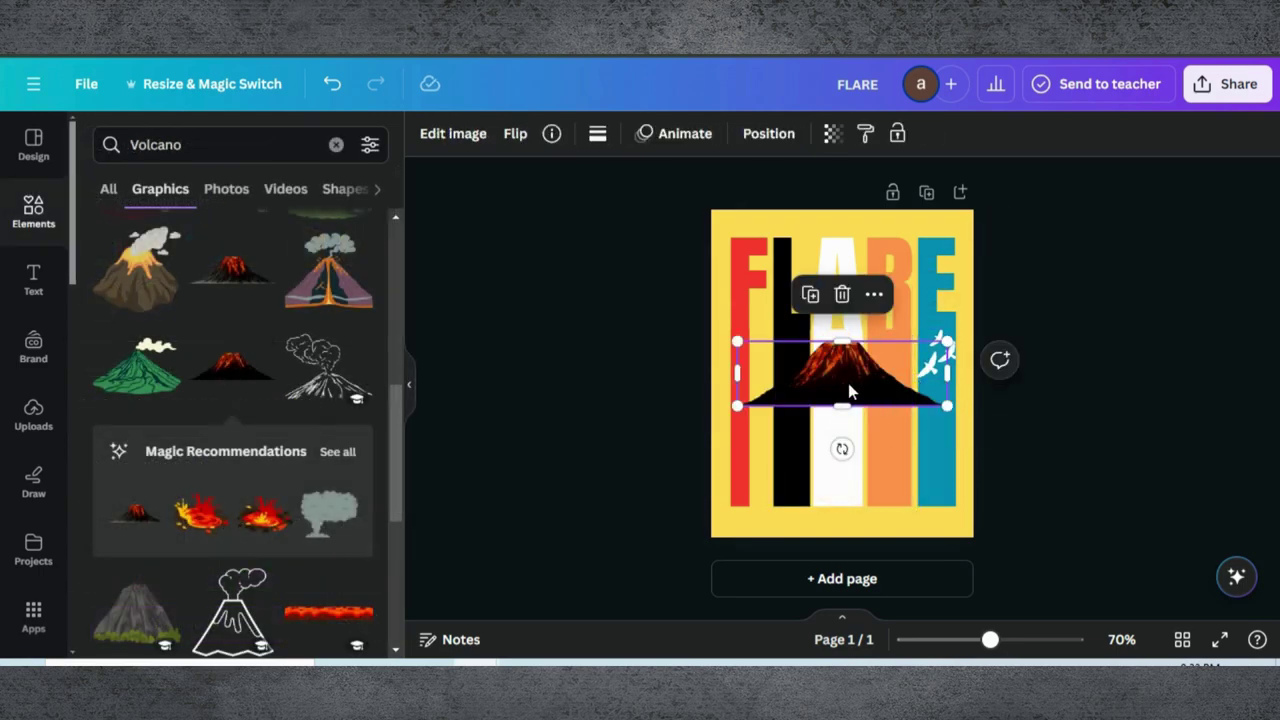
left_click_drag(848, 383, 839, 478)
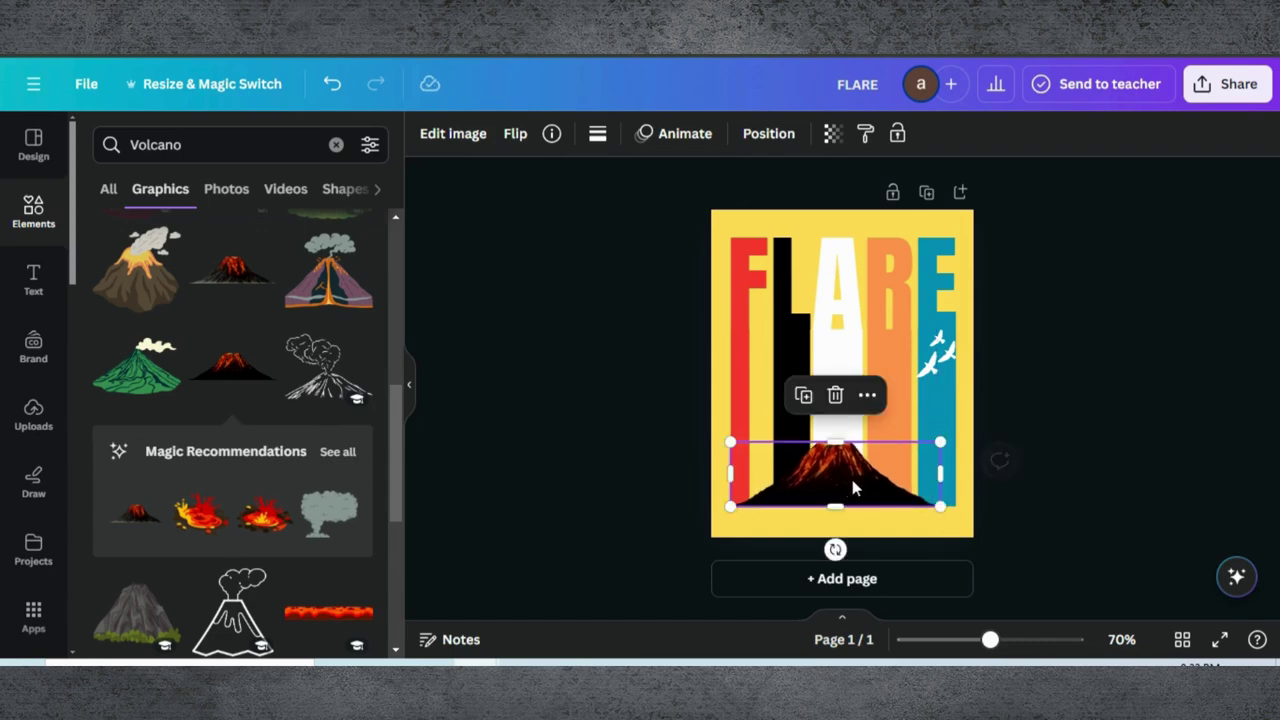
left_click_drag(935, 441, 973, 462)
left_click_drag(871, 459, 855, 465)
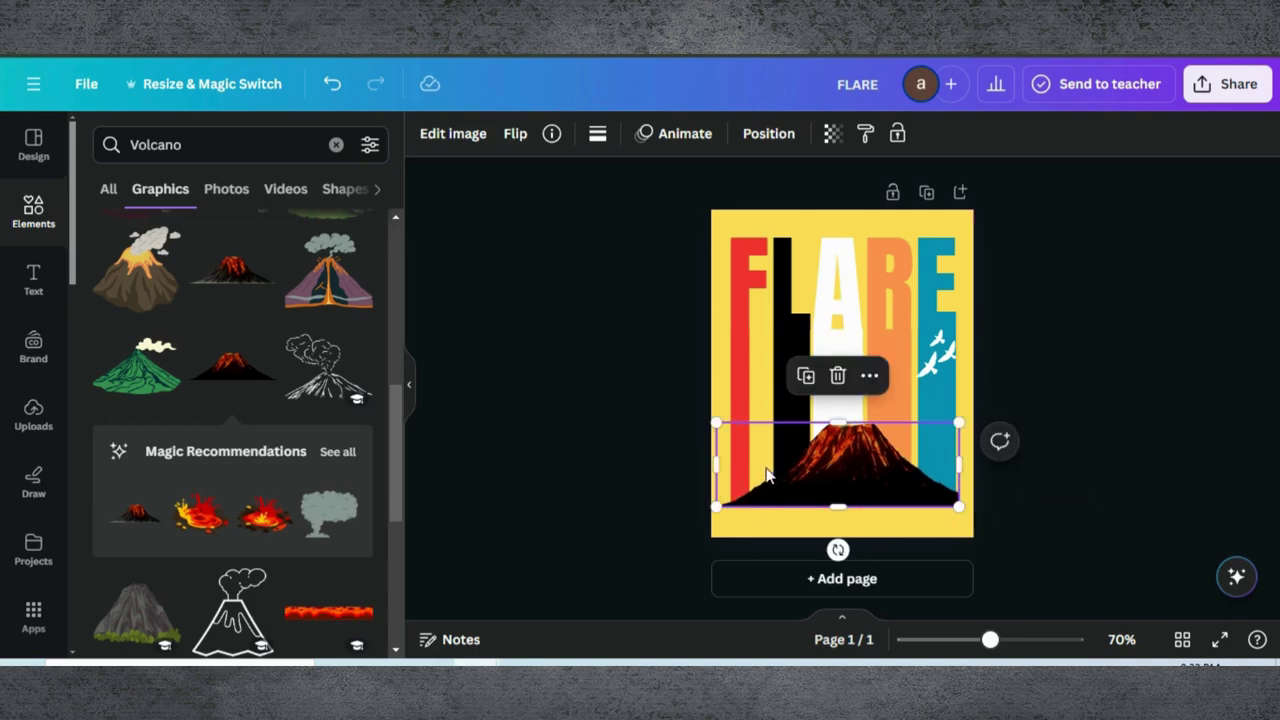
left_click_drag(710, 464, 728, 464)
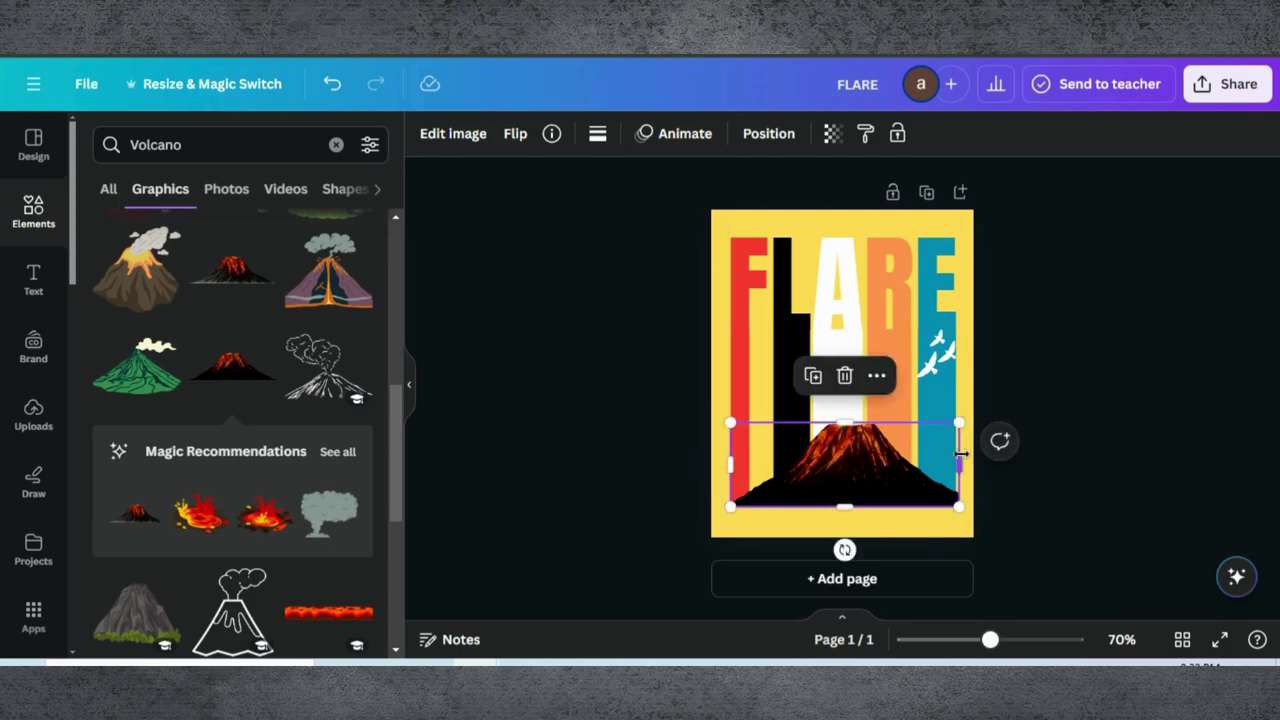
left_click_drag(959, 460, 955, 460)
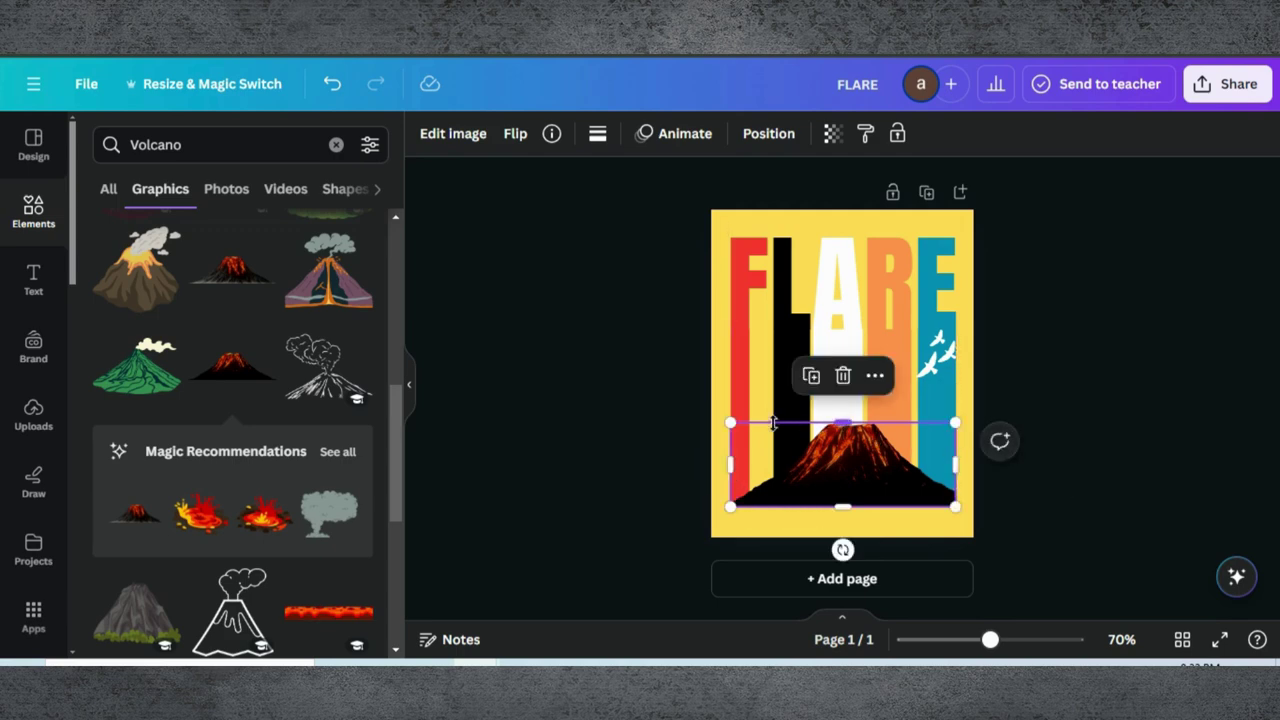
- Enlarge the lava volcano from its base and crop its sides flush with the outer edges of the F and E bars
left_click_drag(730, 422, 645, 288)
left_click_drag(786, 408, 840, 396)
left_click_drag(660, 440, 727, 444)
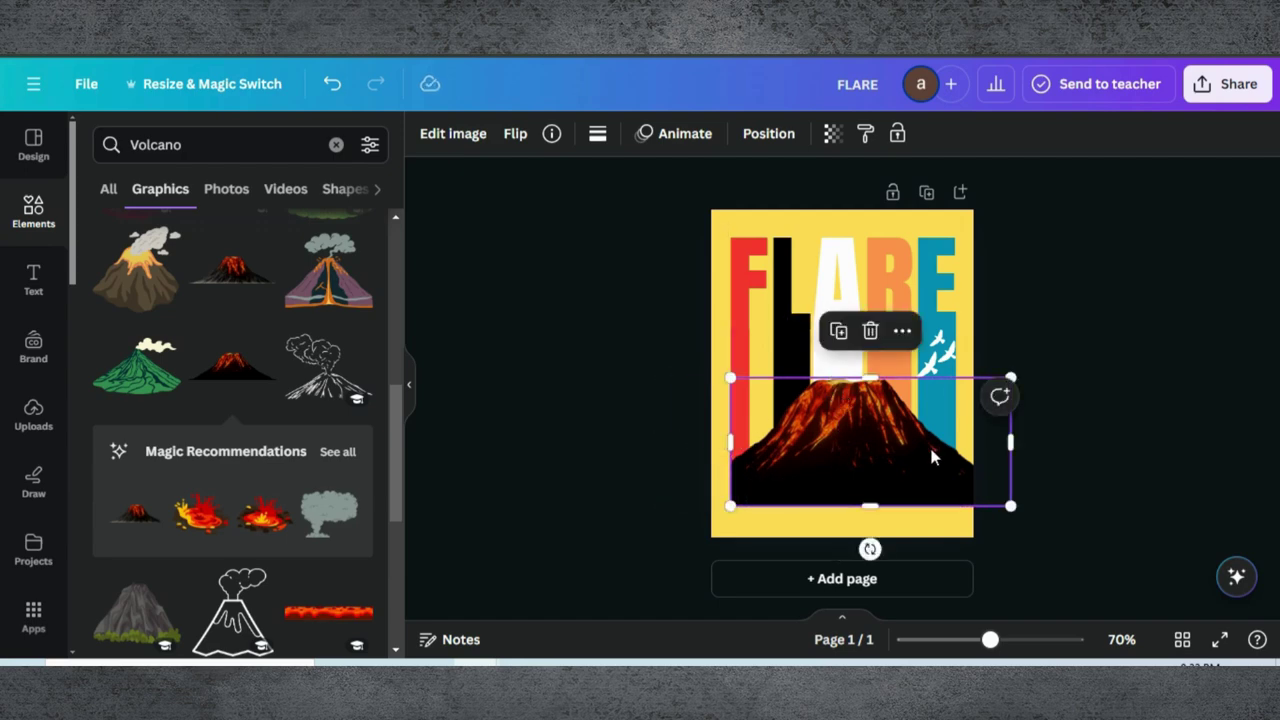
left_click_drag(1012, 442, 955, 438)
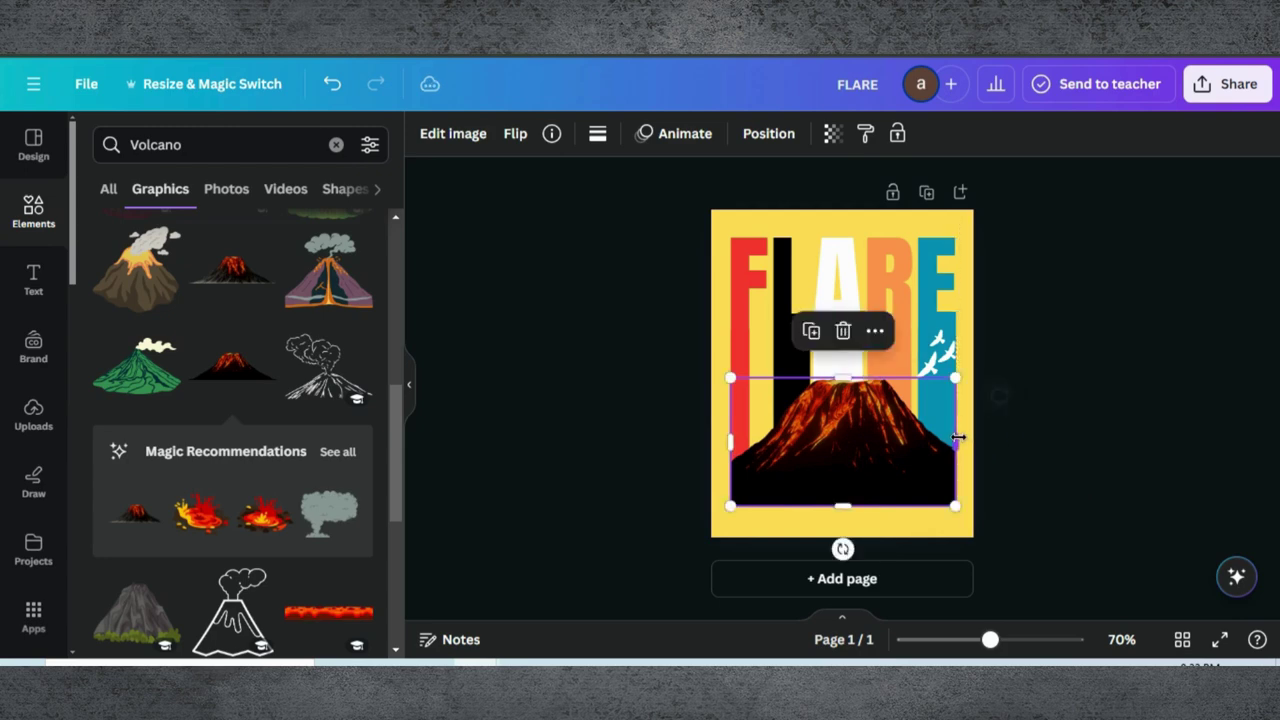
left_click(1017, 446)
- Add the red erupting volcano graphic and crop away its mountain so that only the orange smoke cloud is kept
scroll(245, 495, "down", 4)
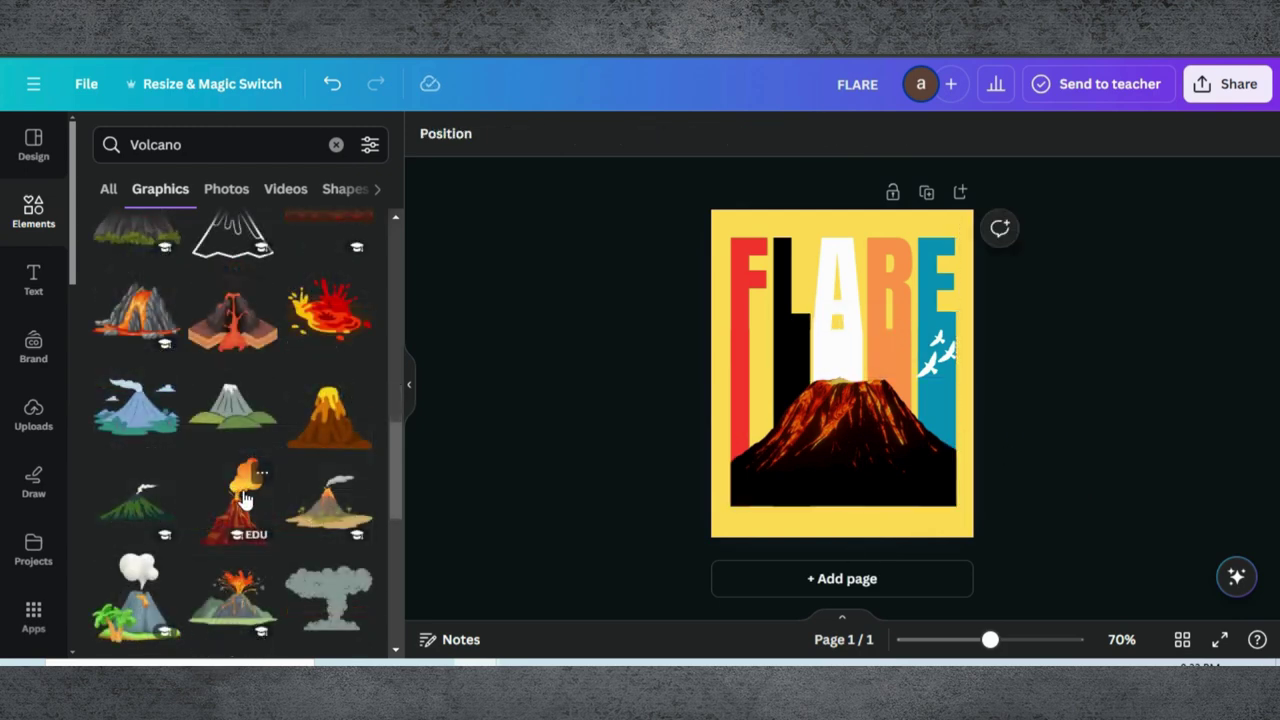
left_click(245, 497)
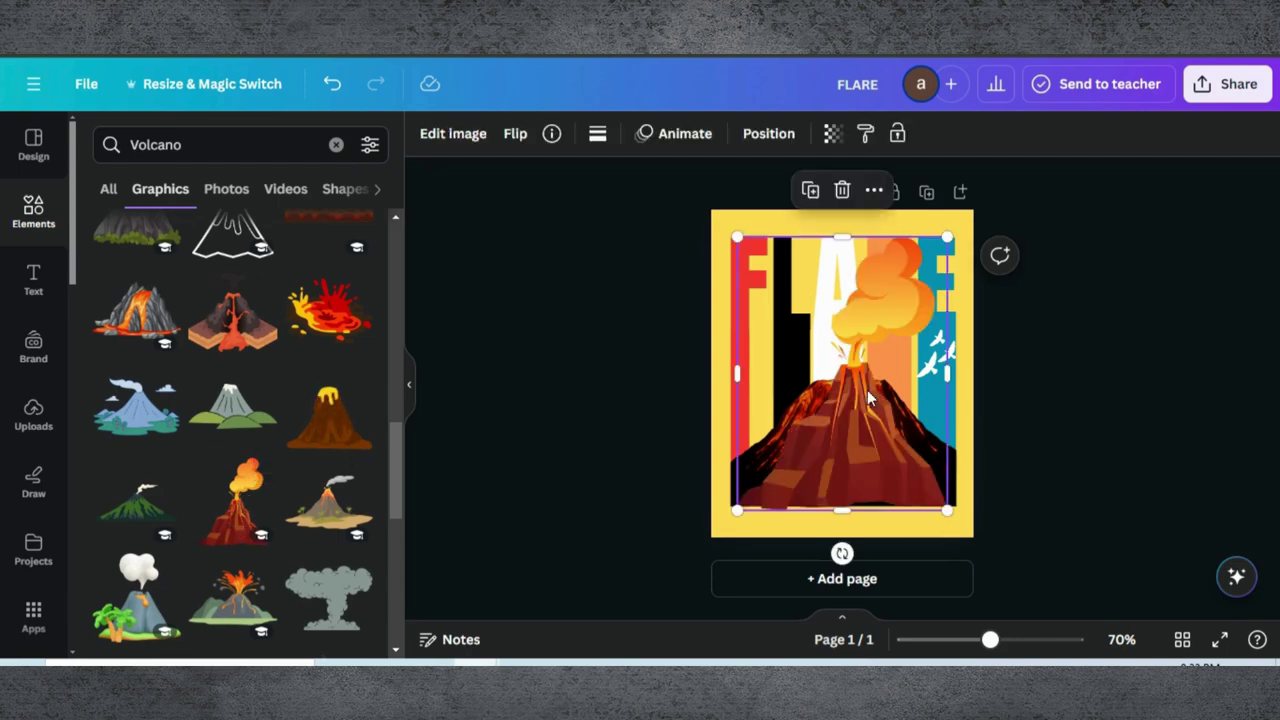
left_click_drag(860, 392, 854, 386)
left_click_drag(842, 506, 841, 362)
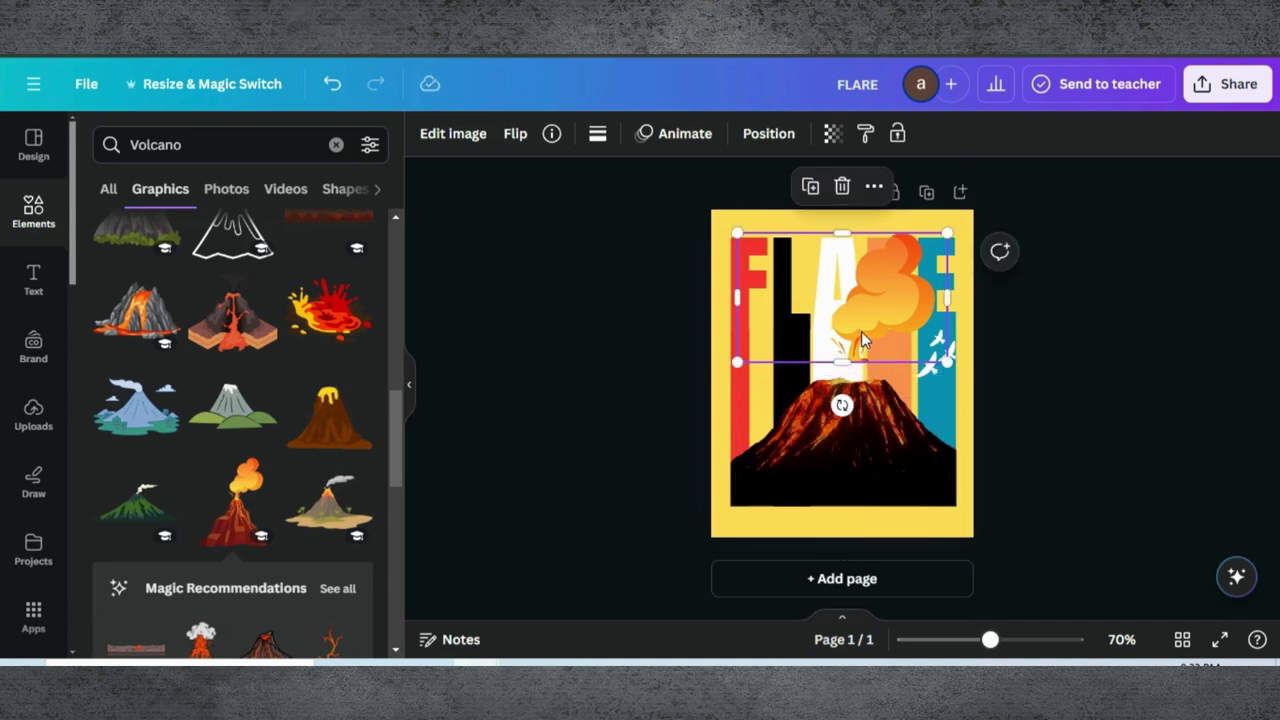
- Shrink the orange smoke cloud and position it so that it rises from the crater of the lava volcano
left_click_drag(882, 311, 874, 328)
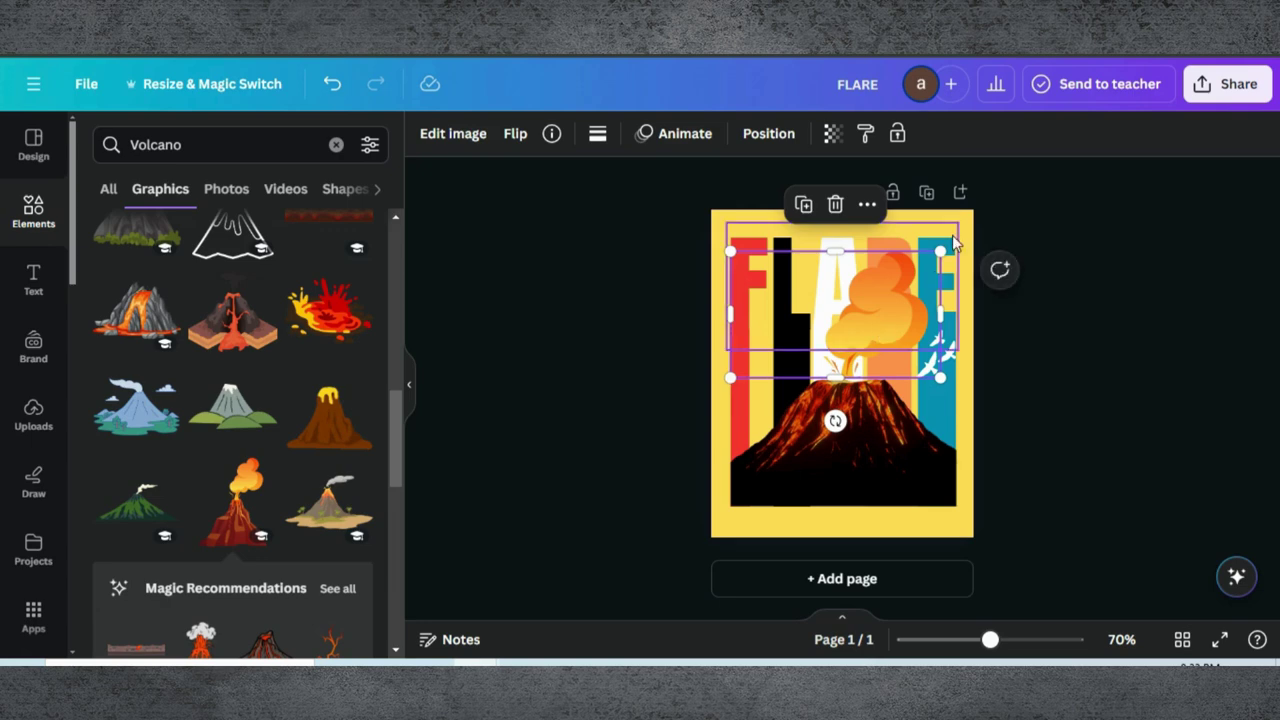
left_click_drag(938, 257, 920, 287)
left_click_drag(899, 306, 899, 308)
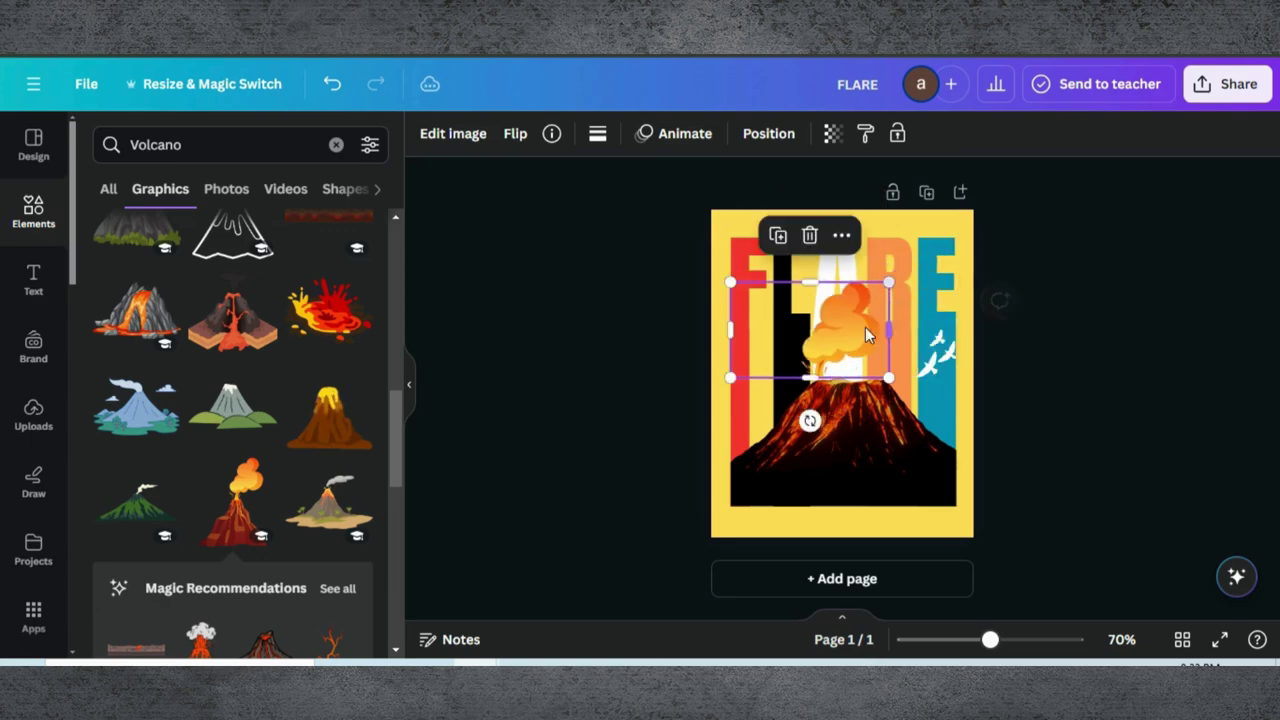
left_click_drag(819, 351, 840, 357)
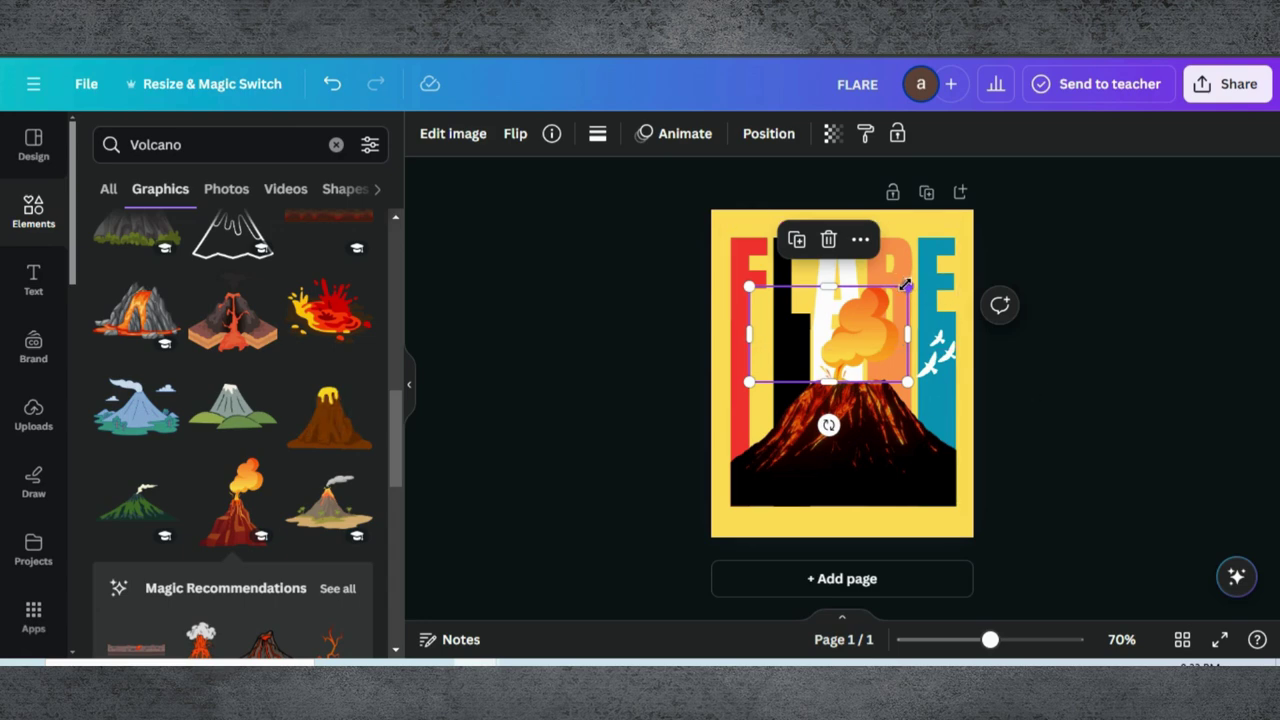
left_click_drag(905, 283, 885, 302)
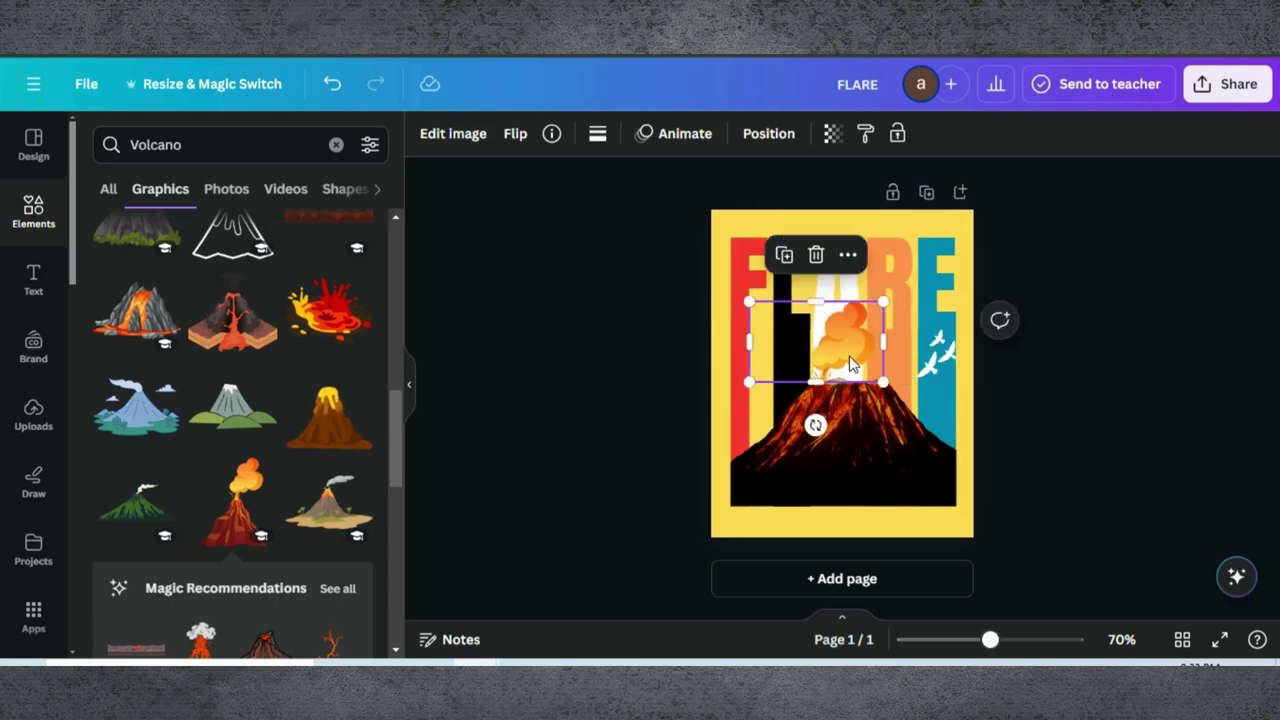
left_click_drag(850, 350, 867, 357)
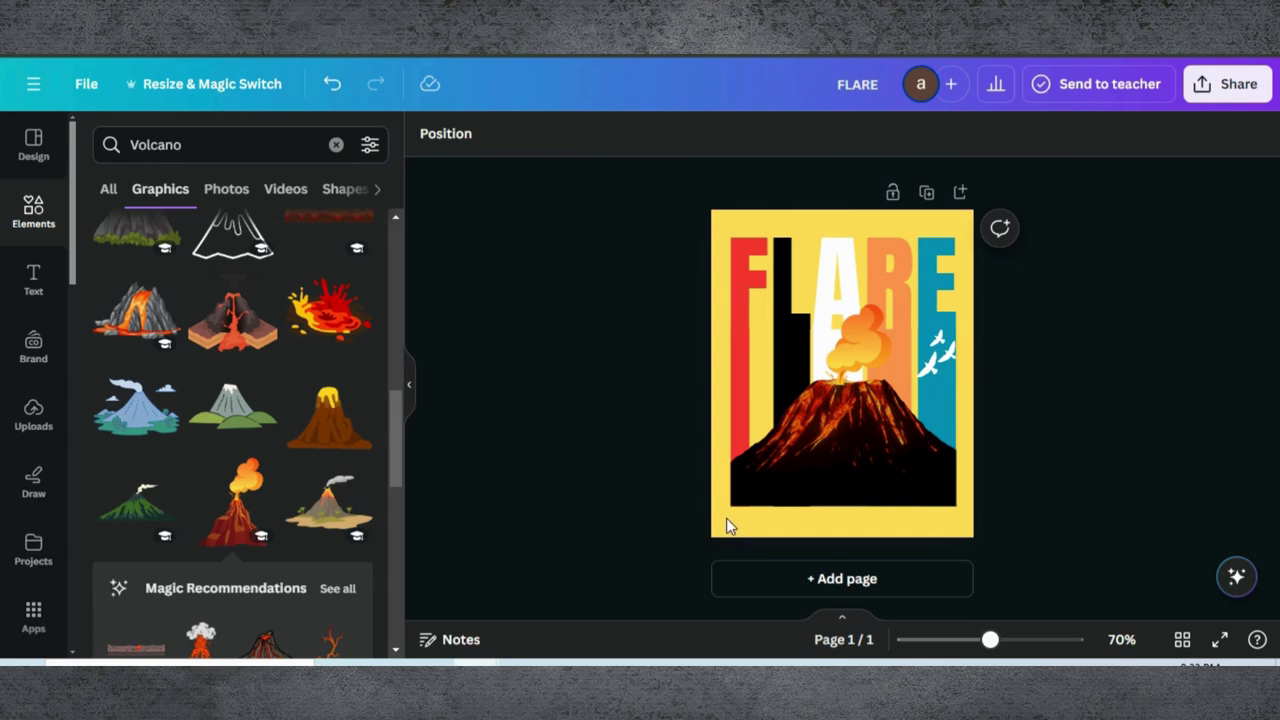
- Set the page background to the dark red among the photo colours taken from the lava volcano
left_click(726, 523)
left_click(430, 148)
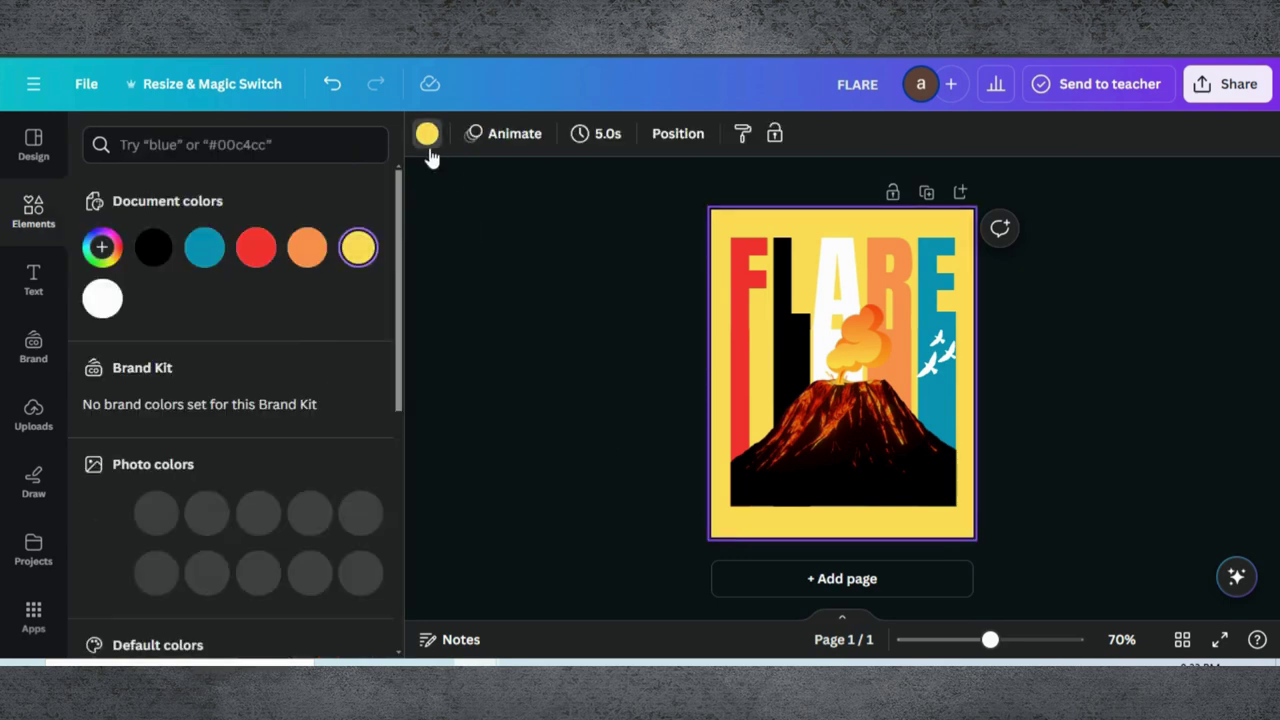
scroll(237, 316, "down", 3)
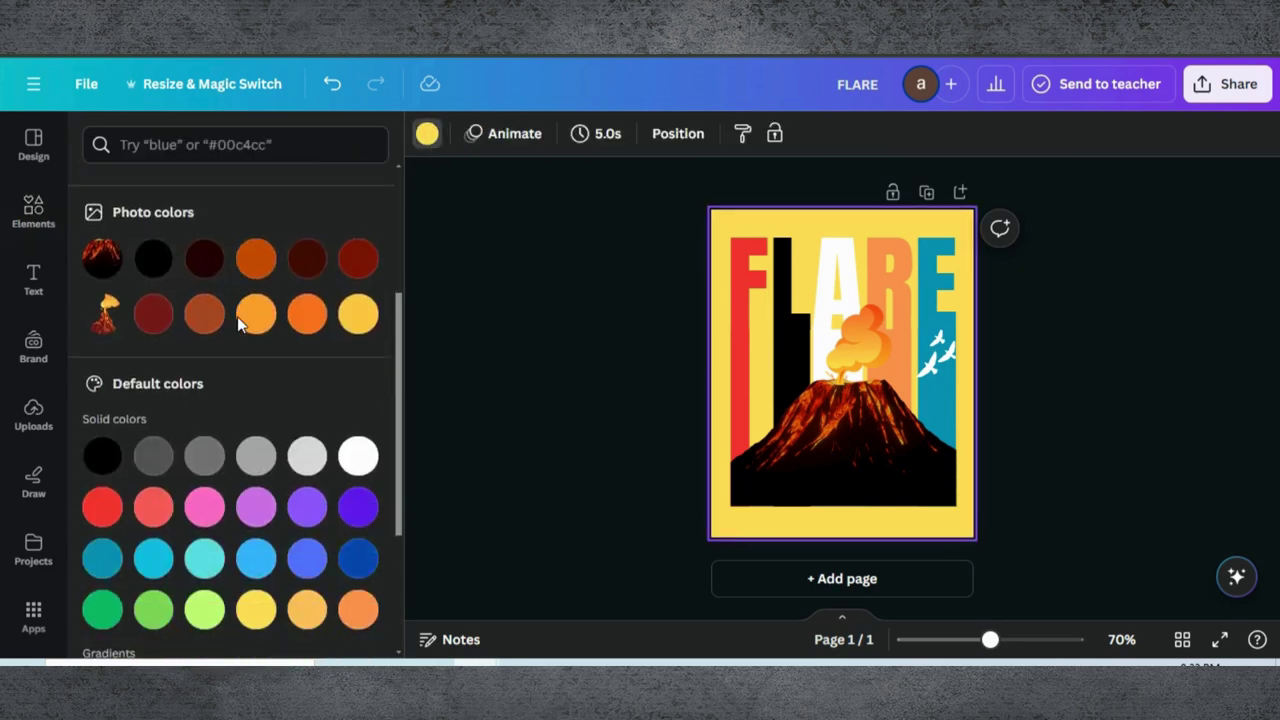
left_click(255, 258)
left_click(356, 260)
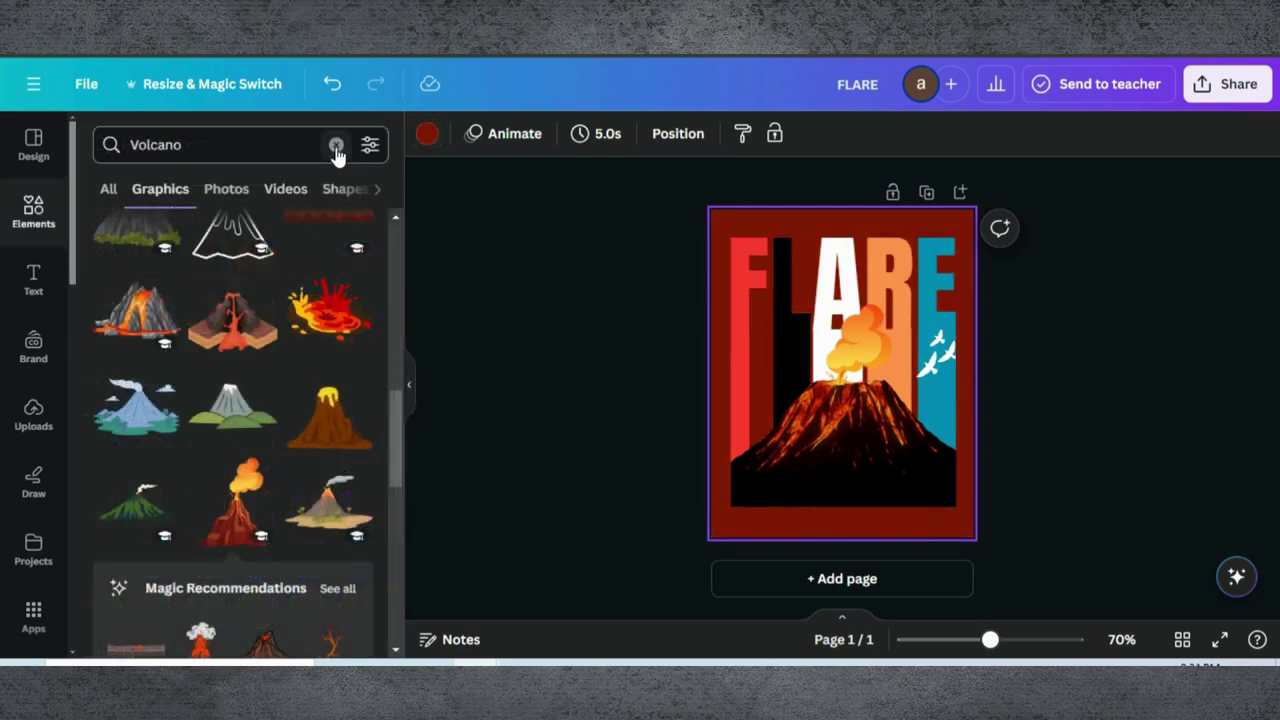
- Search the graphics for dust, add the scattered speck dust graphic and place it over the F and L bars
left_click(334, 144)
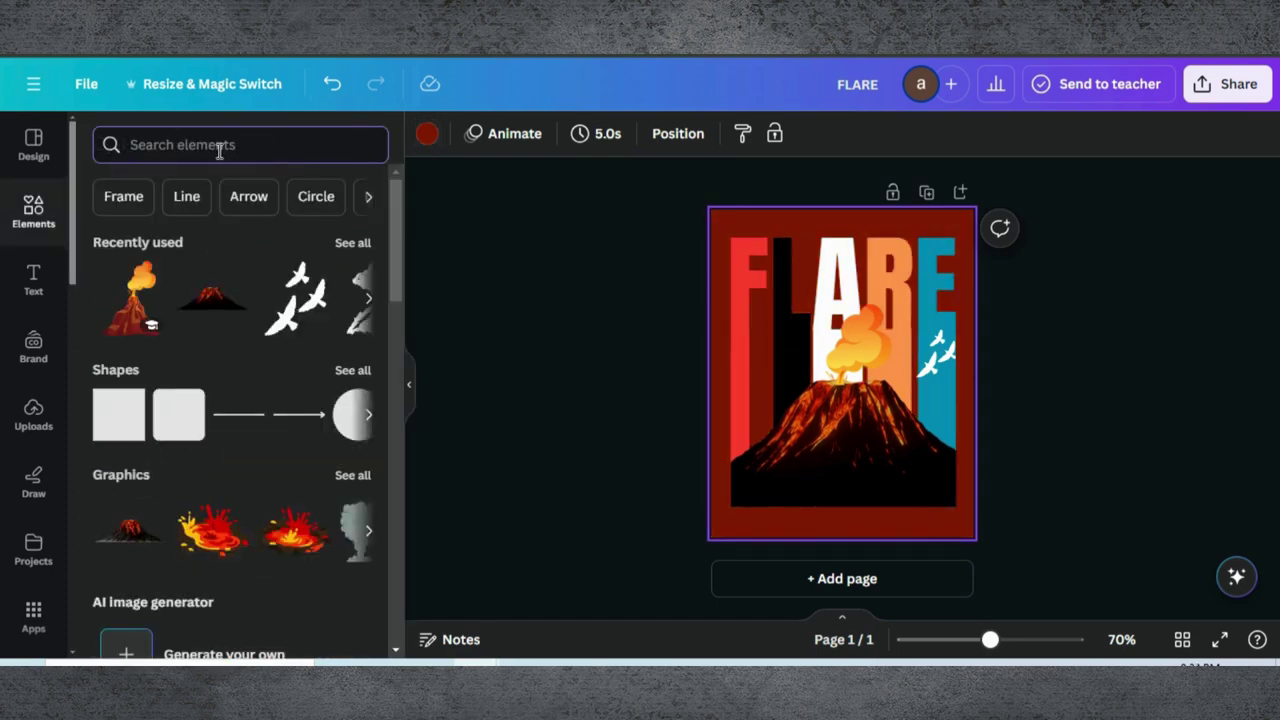
type("dust")
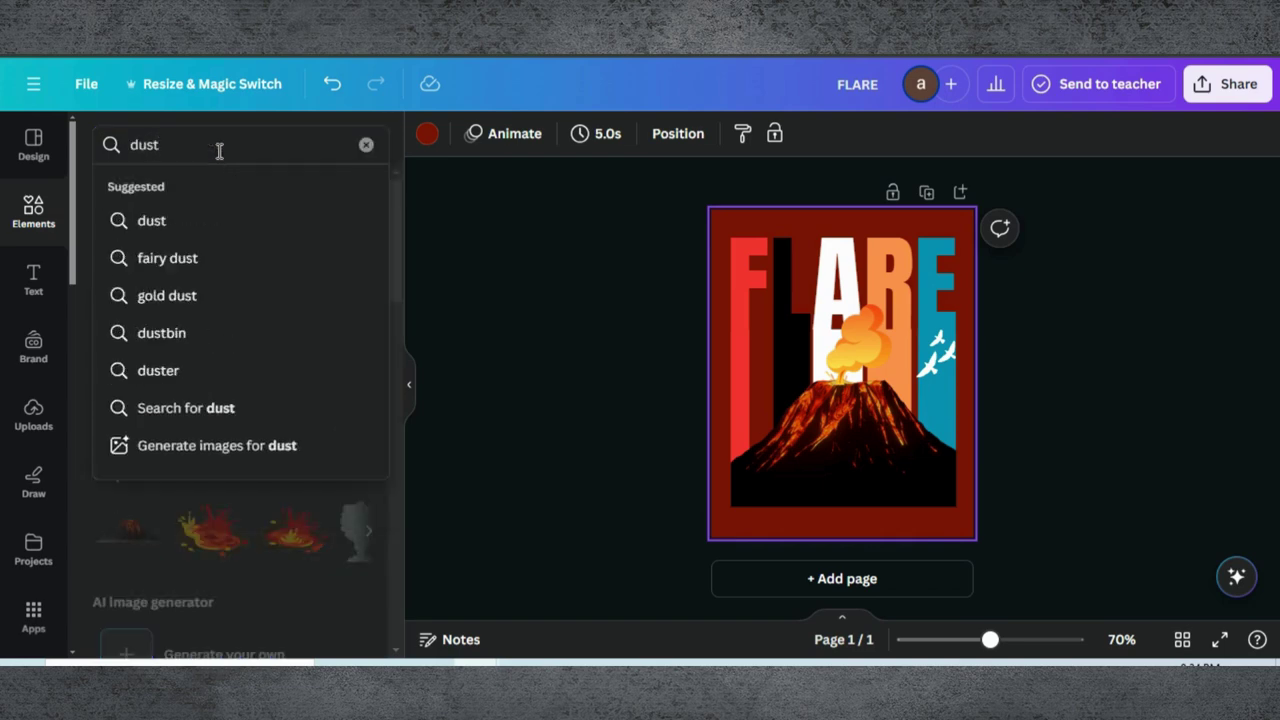
key("Return")
left_click(177, 190)
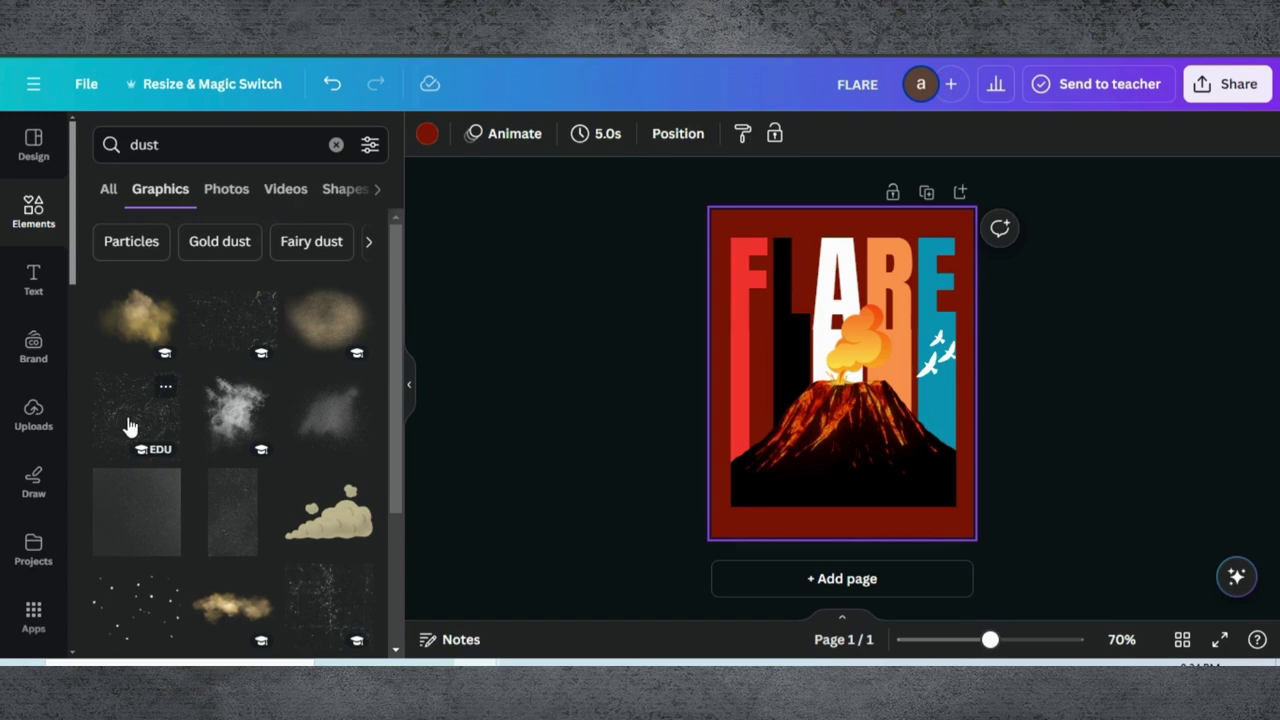
scroll(145, 600, "down", 2)
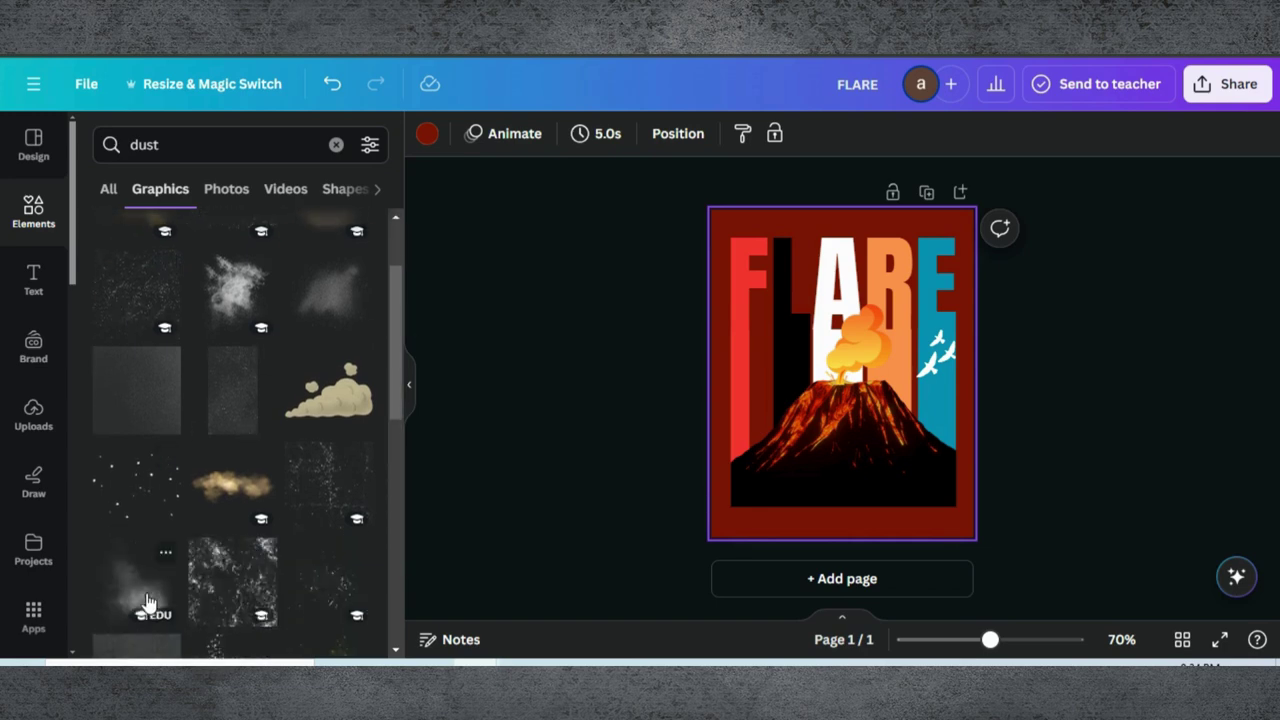
scroll(210, 515, "down", 2)
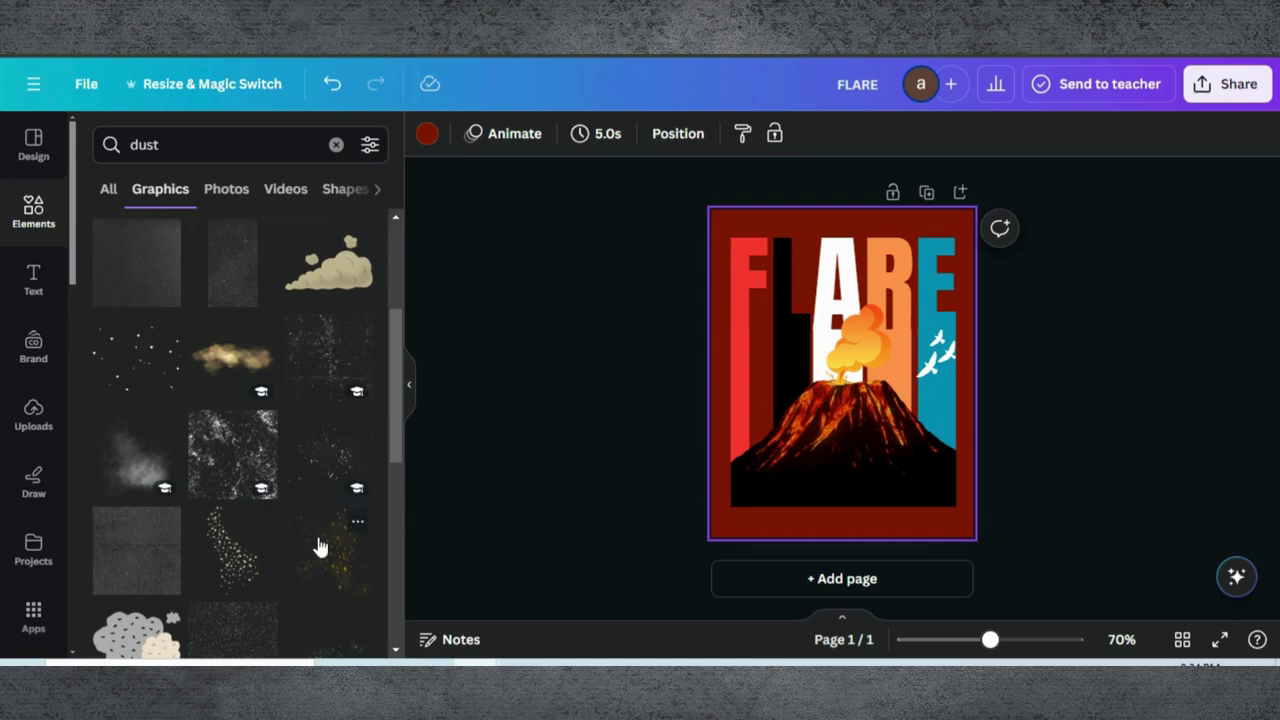
left_click(320, 455)
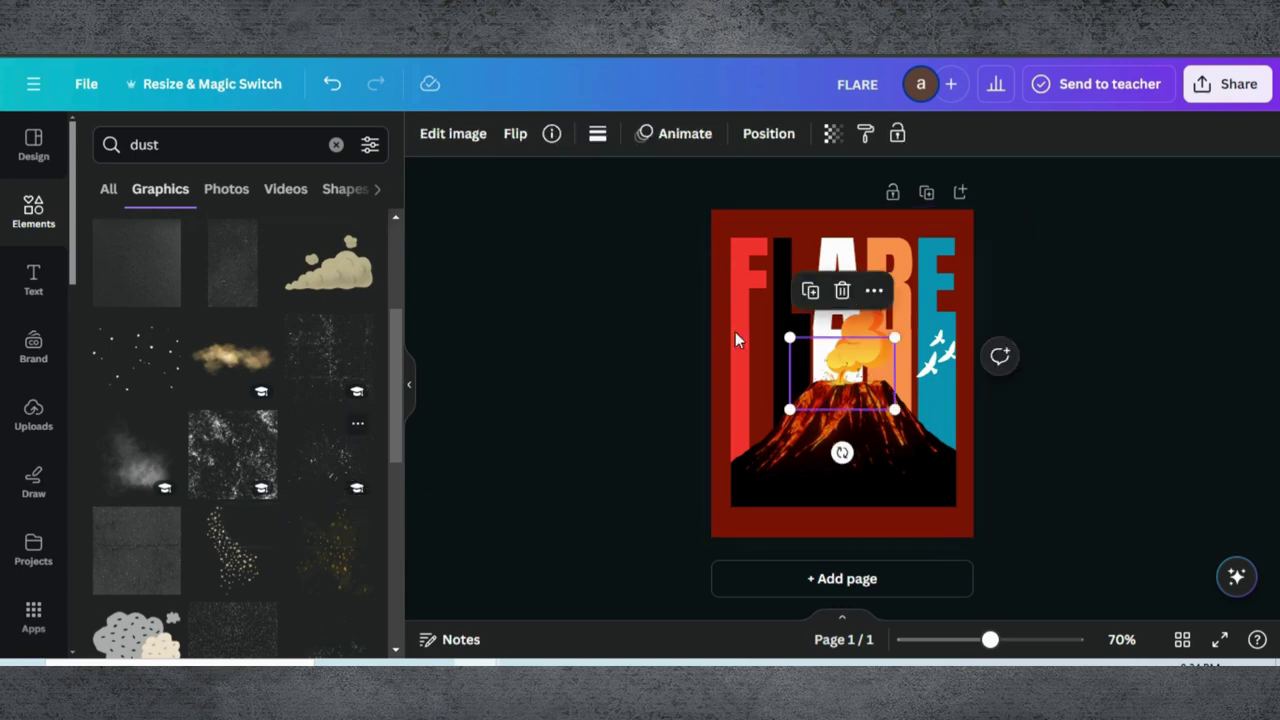
left_click_drag(818, 378, 738, 350)
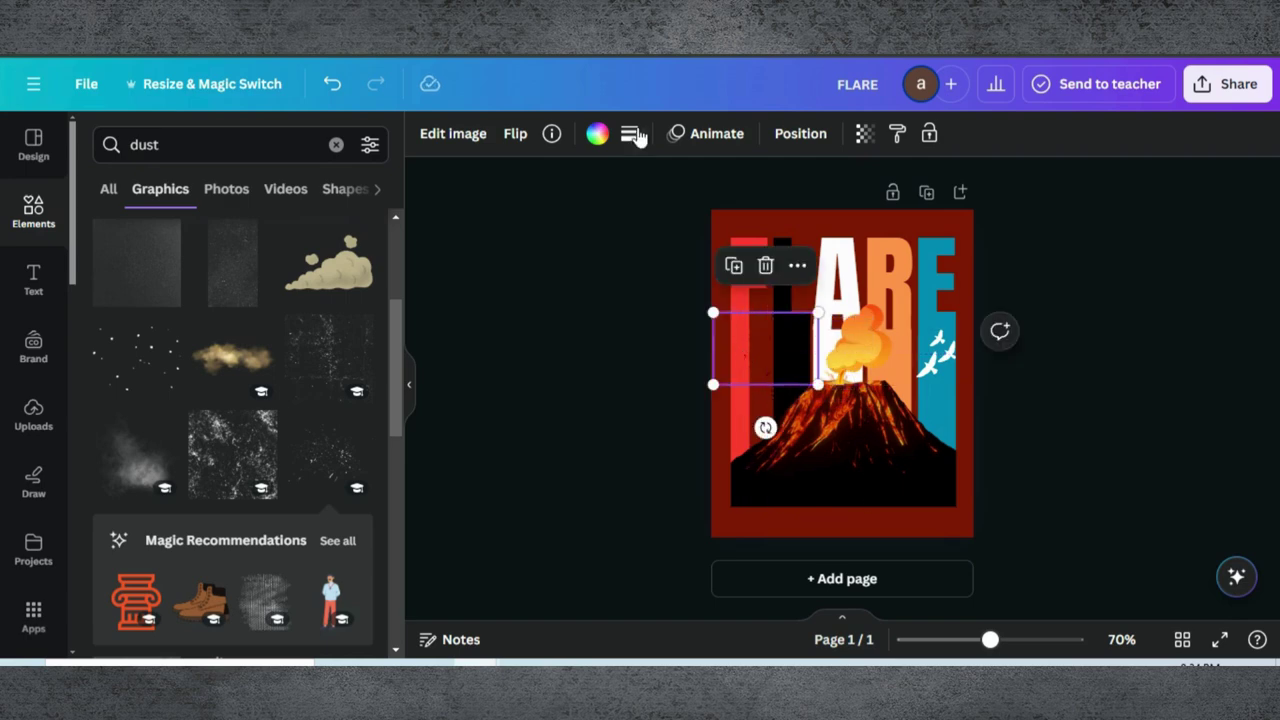
- Recolour the dust graphic white from the document colours and enlarge it slightly
left_click(597, 133)
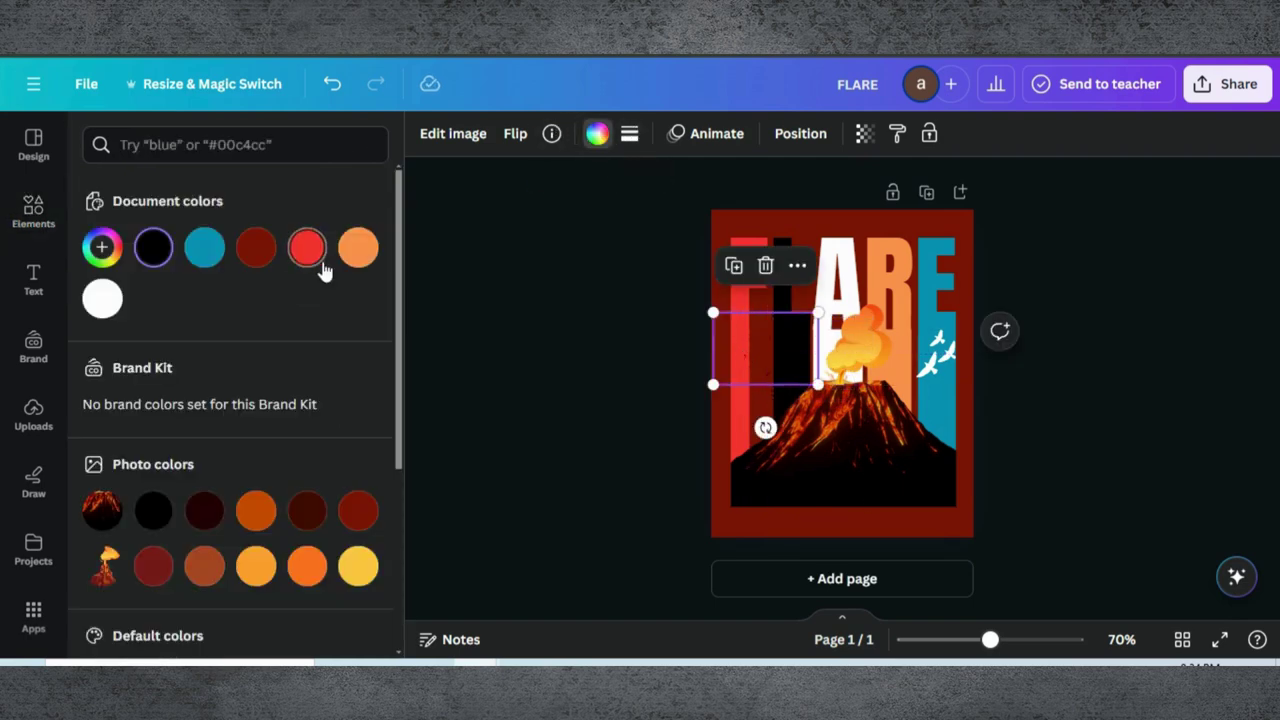
left_click(101, 298)
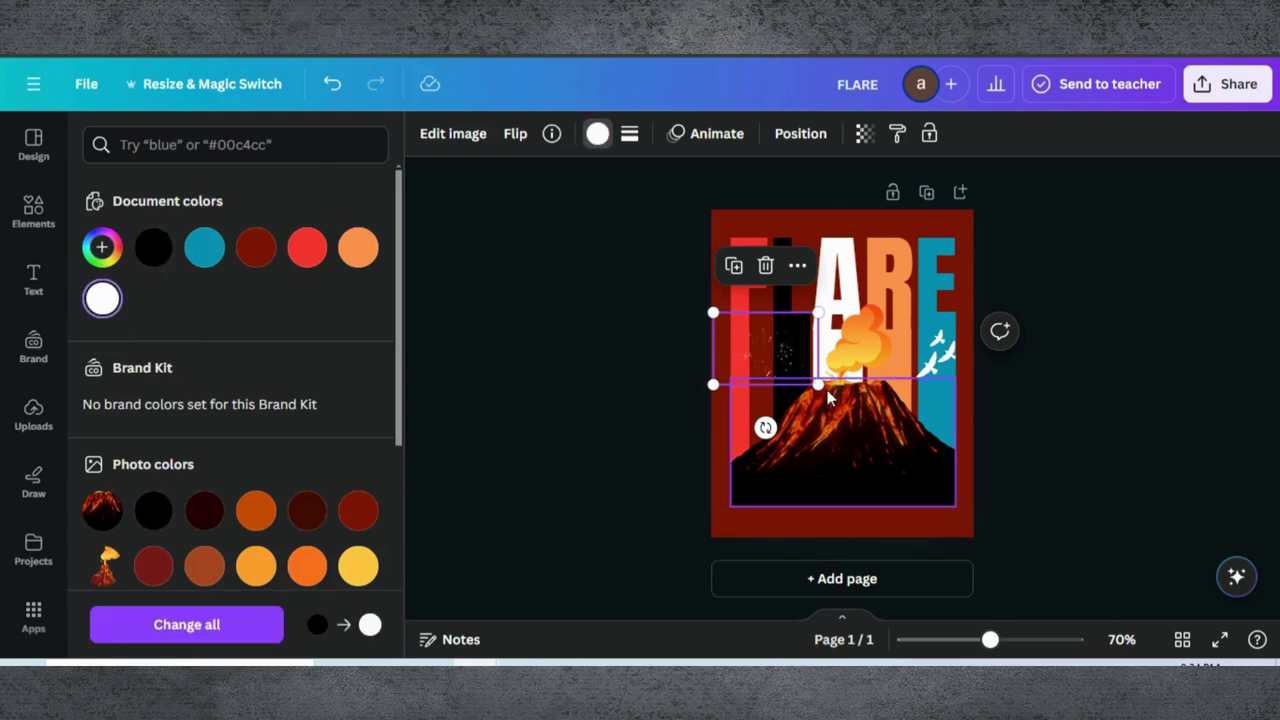
left_click_drag(819, 385, 903, 364)
- Duplicate the white dust graphic repeatedly and spread the copies over the letters, the volcano and the background
left_click(741, 265)
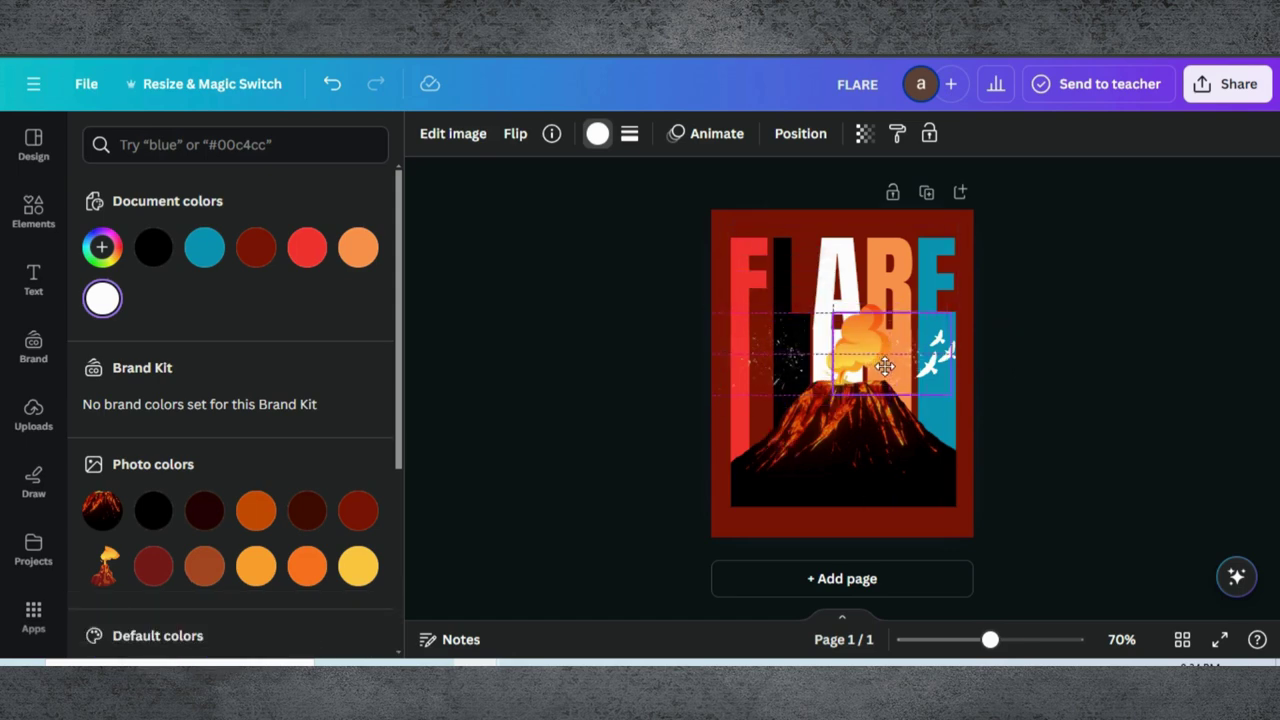
left_click(871, 264)
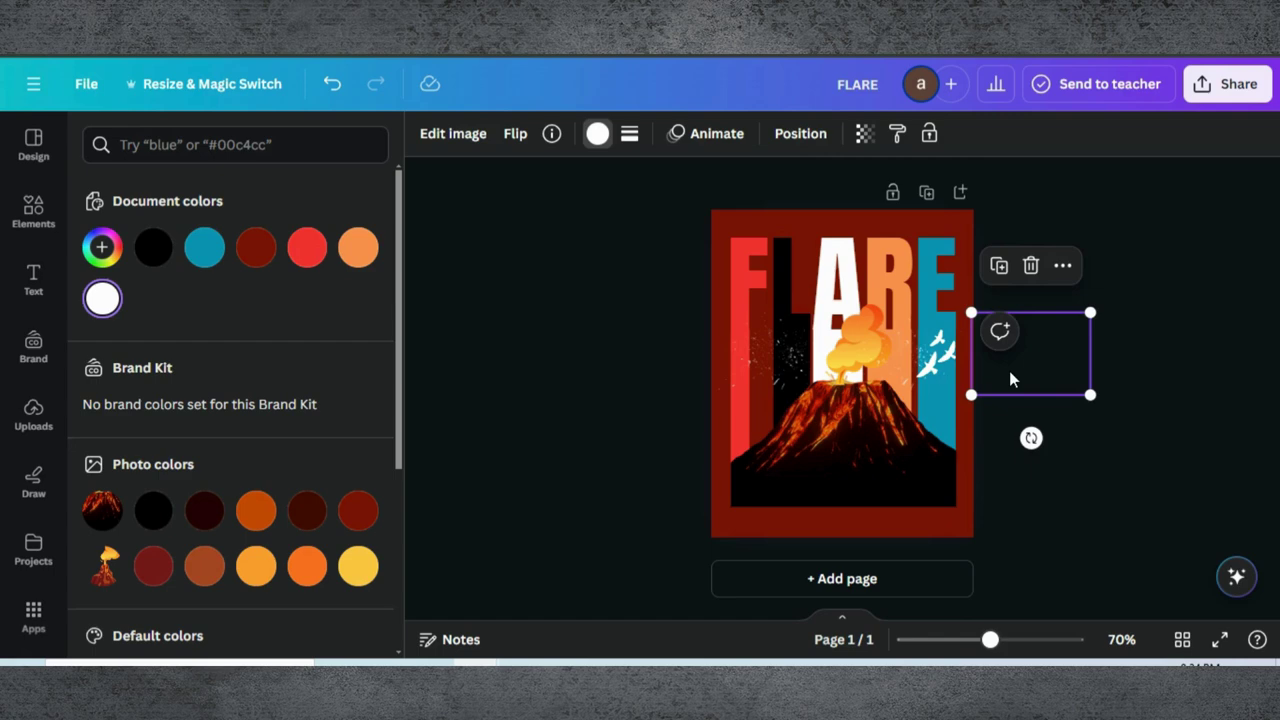
left_click_drag(1009, 378, 744, 428)
left_click(1164, 362)
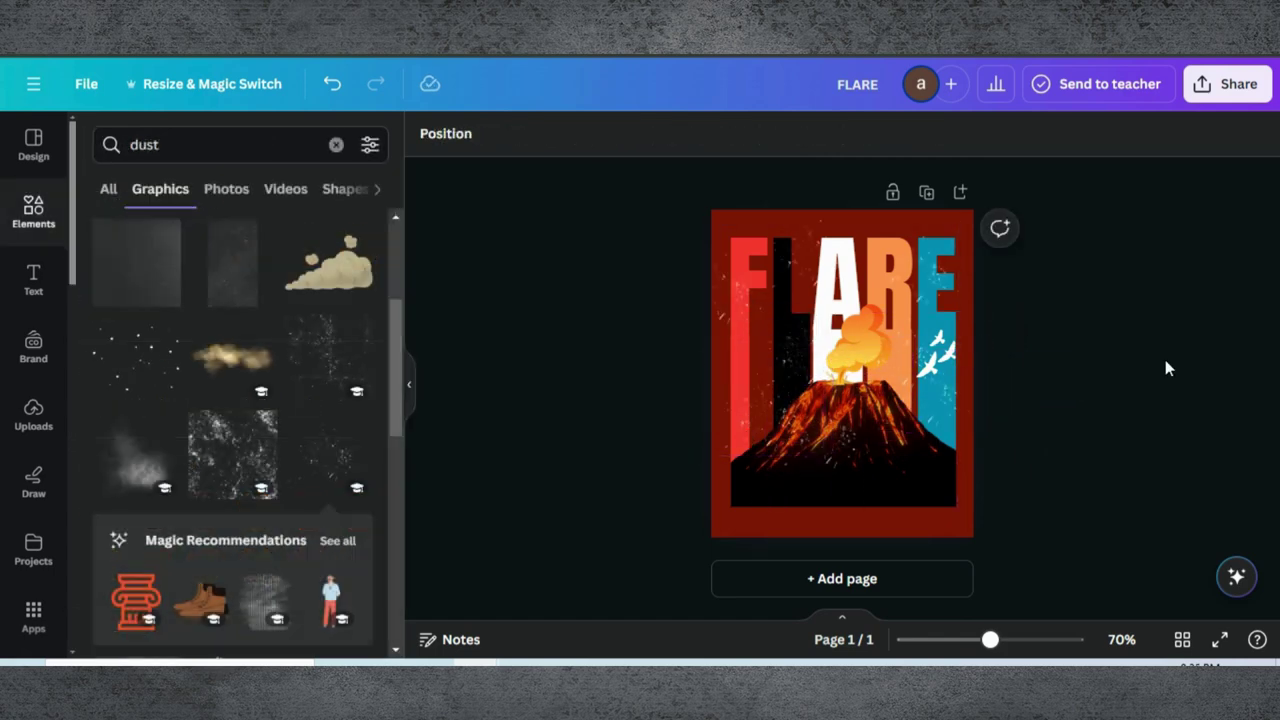
- Download the poster as a PNG at size 3.125, giving 1,250 × 1,563 px
left_click(1201, 79)
scroll(1060, 306, "down", 2)
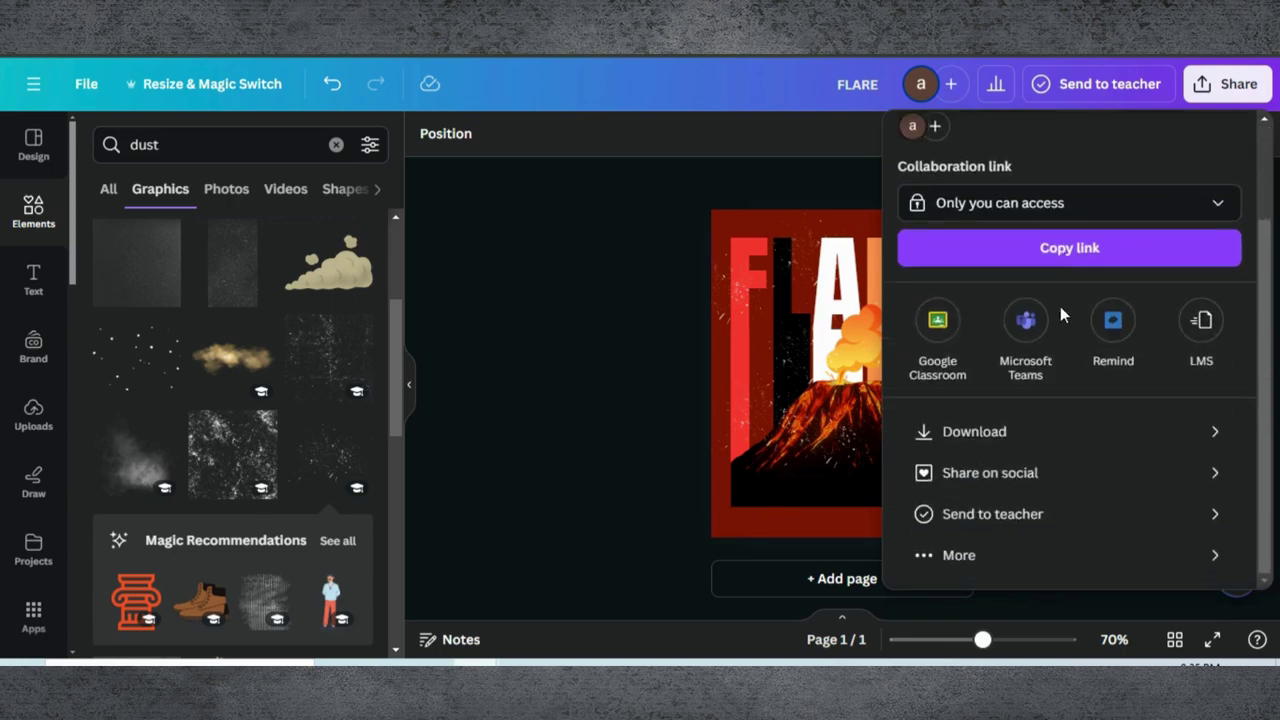
left_click(1018, 441)
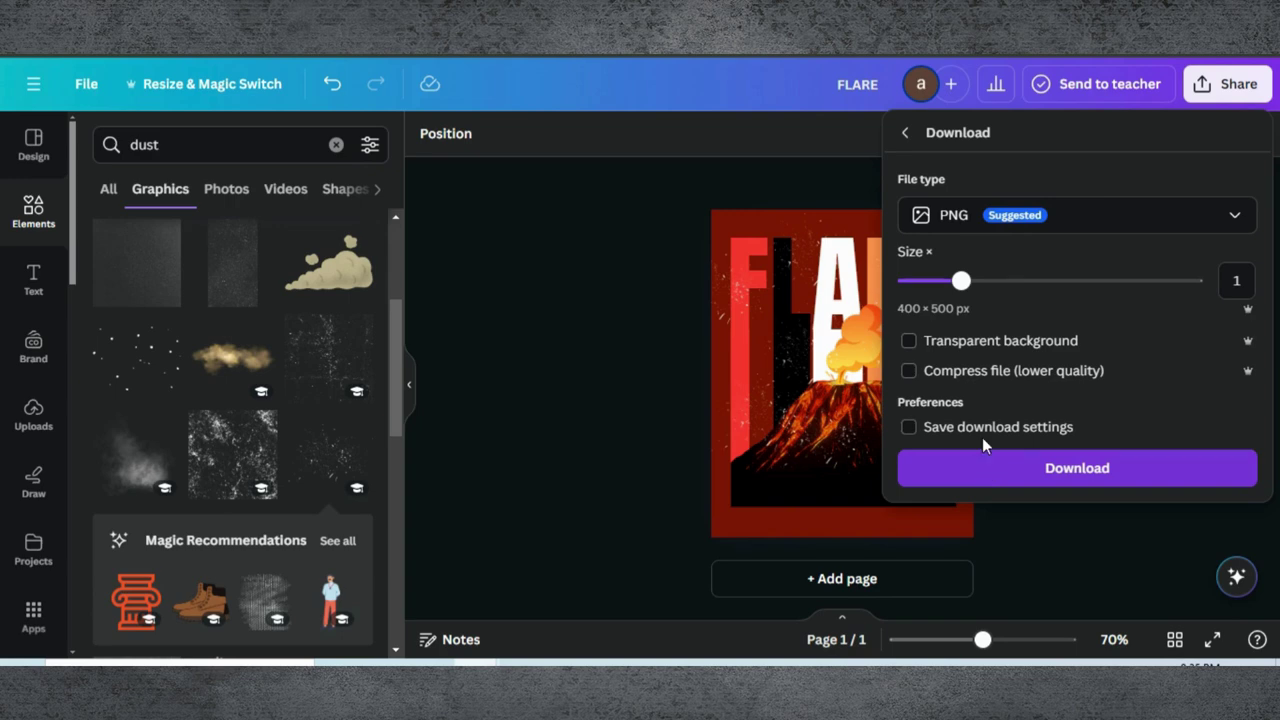
left_click_drag(960, 281, 1193, 281)
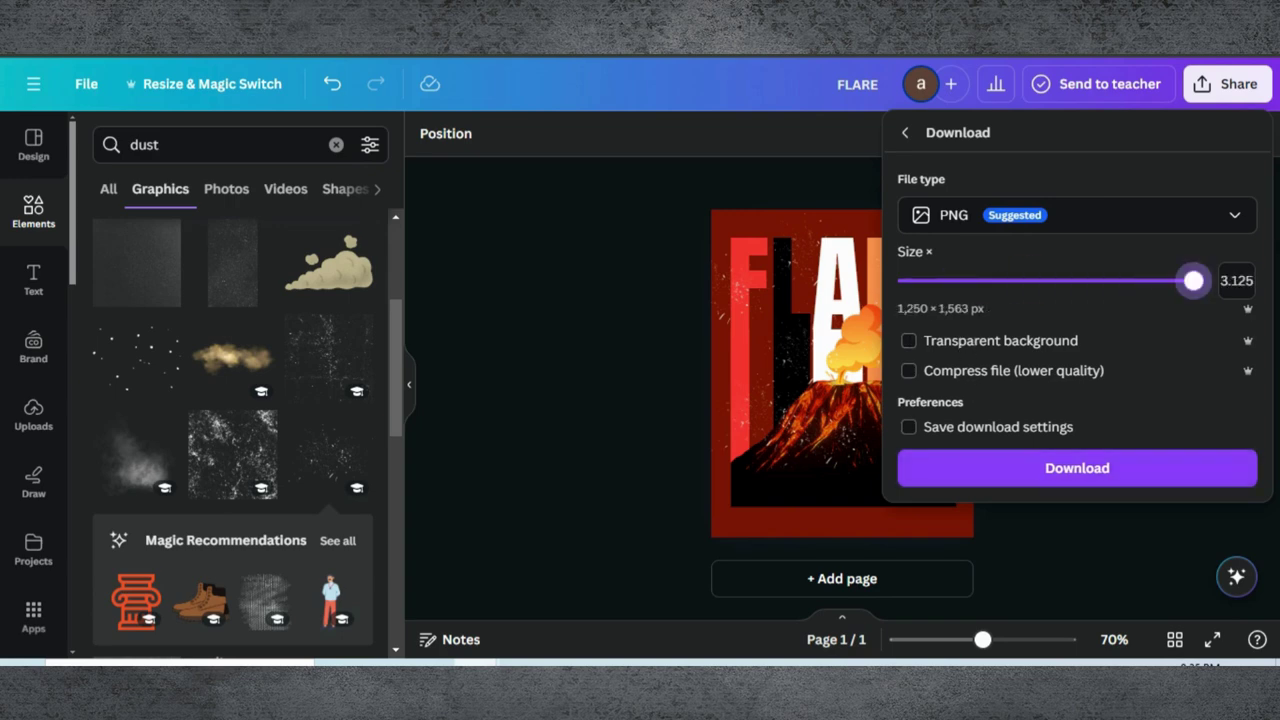
left_click(989, 463)
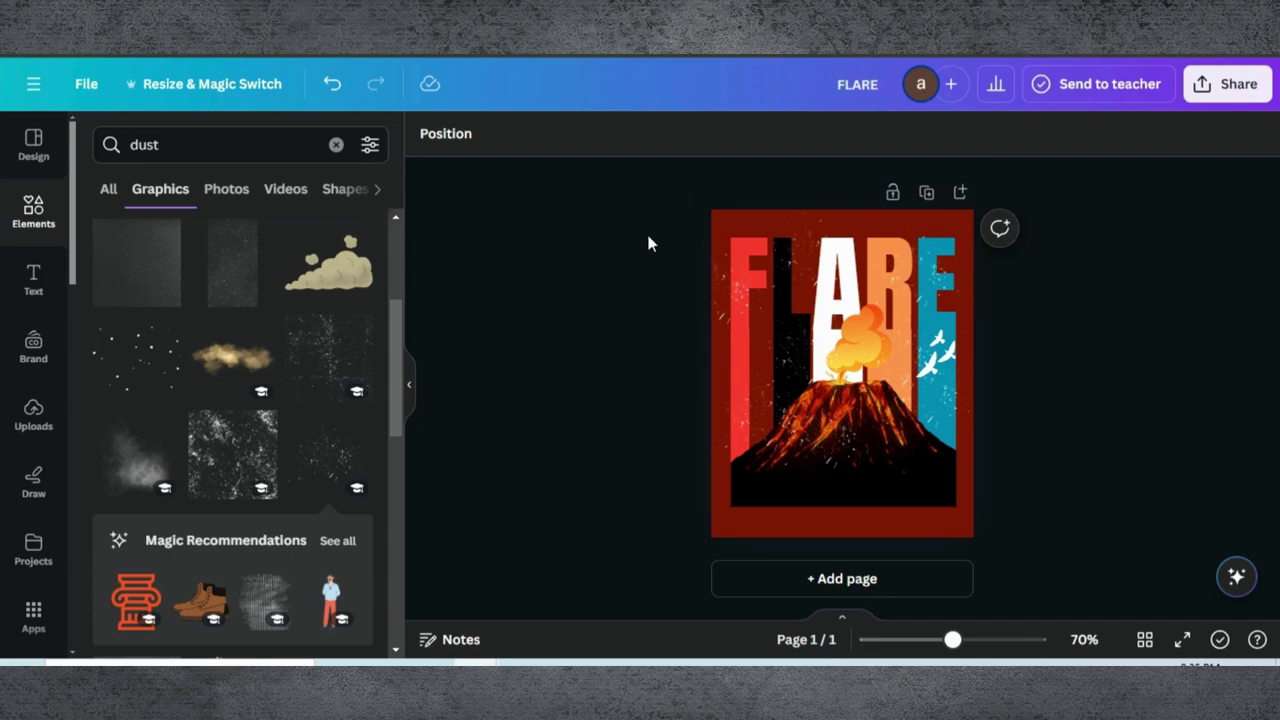
- Select all the artwork on the page, scale it up and reposition it so a narrower red border surrounds it
left_click_drag(647, 232, 1006, 553)
left_click_drag(846, 455, 820, 449)
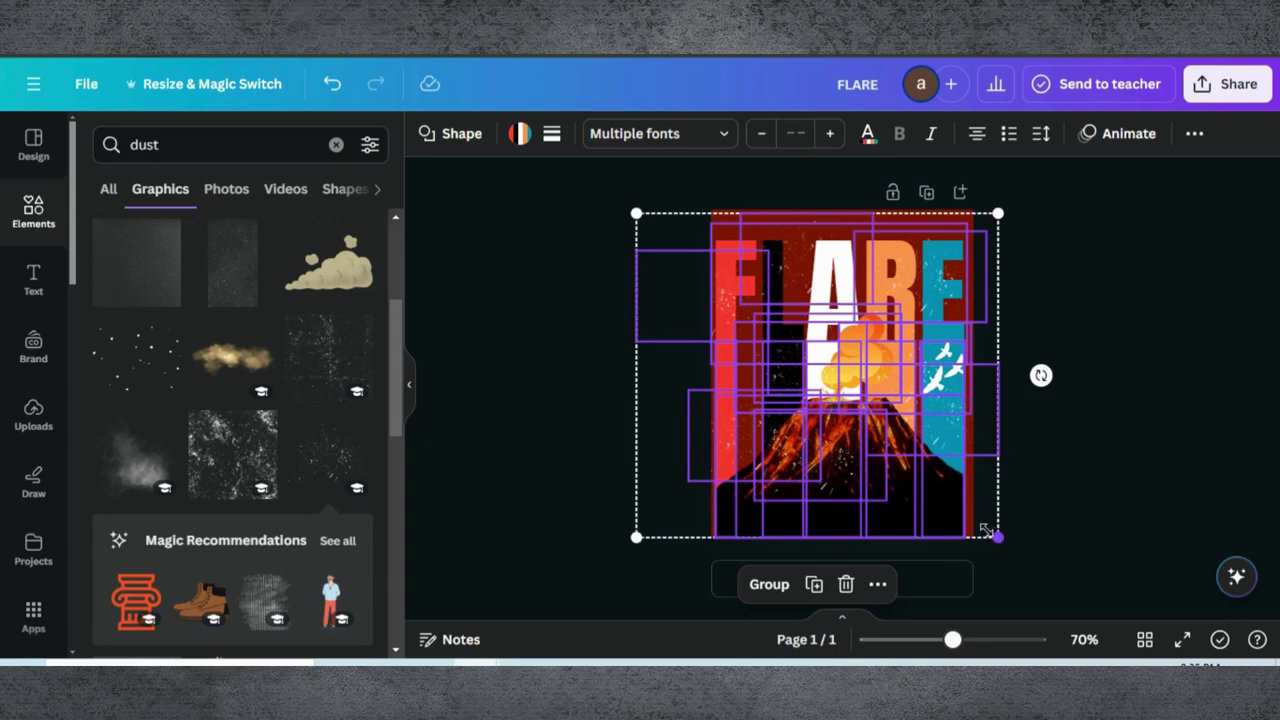
left_click_drag(987, 531, 982, 523)
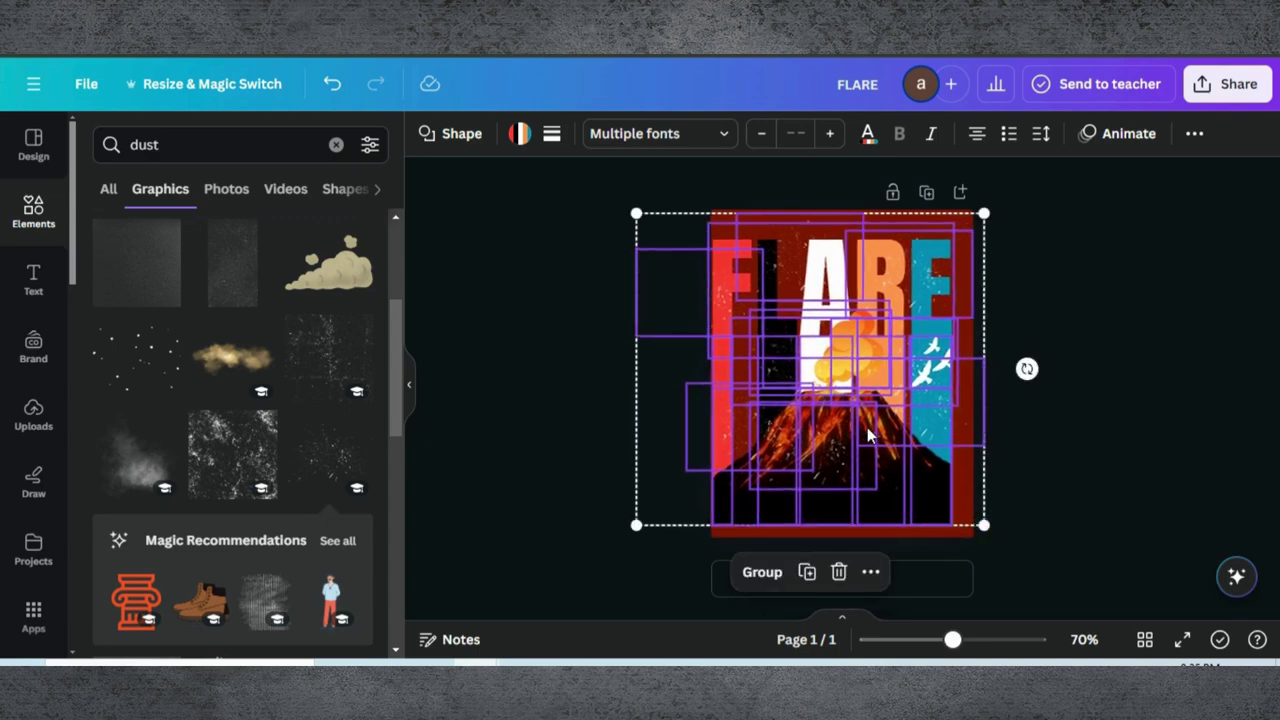
left_click_drag(868, 435, 880, 430)
left_click(1075, 378)
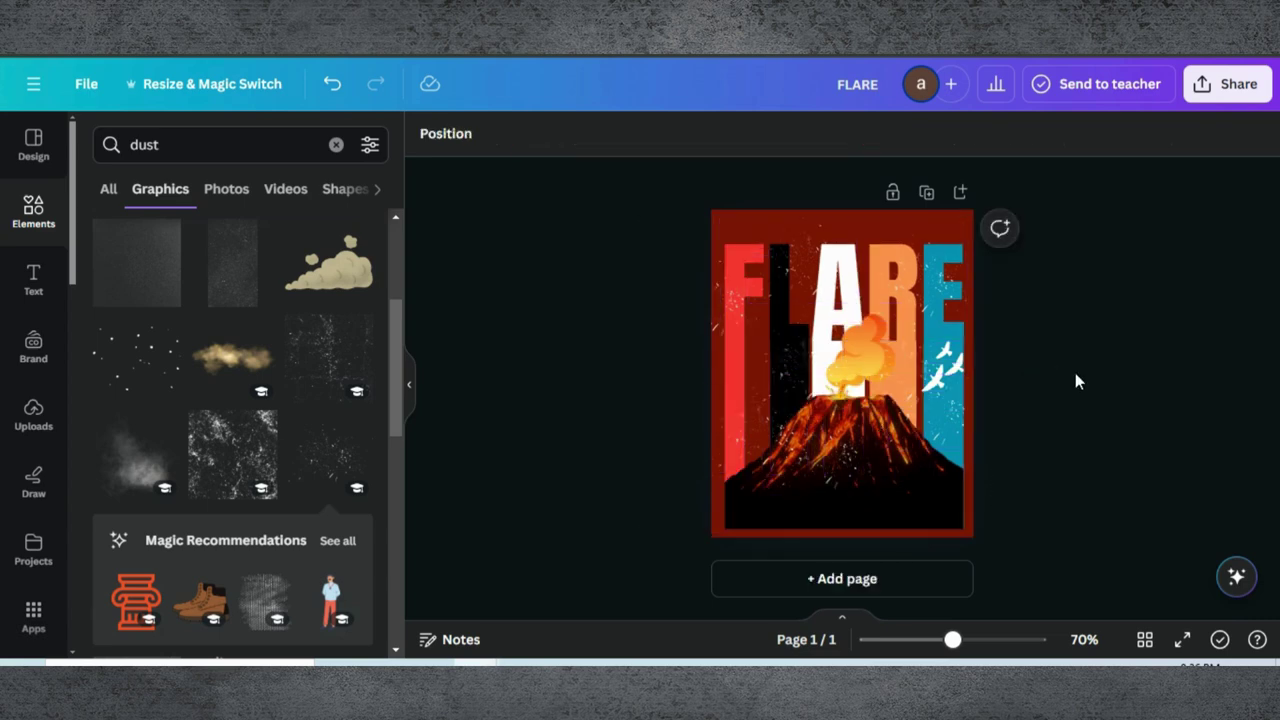
- Download the enlarged poster as a PNG at size 1, 400 × 500 px
left_click(1226, 84)
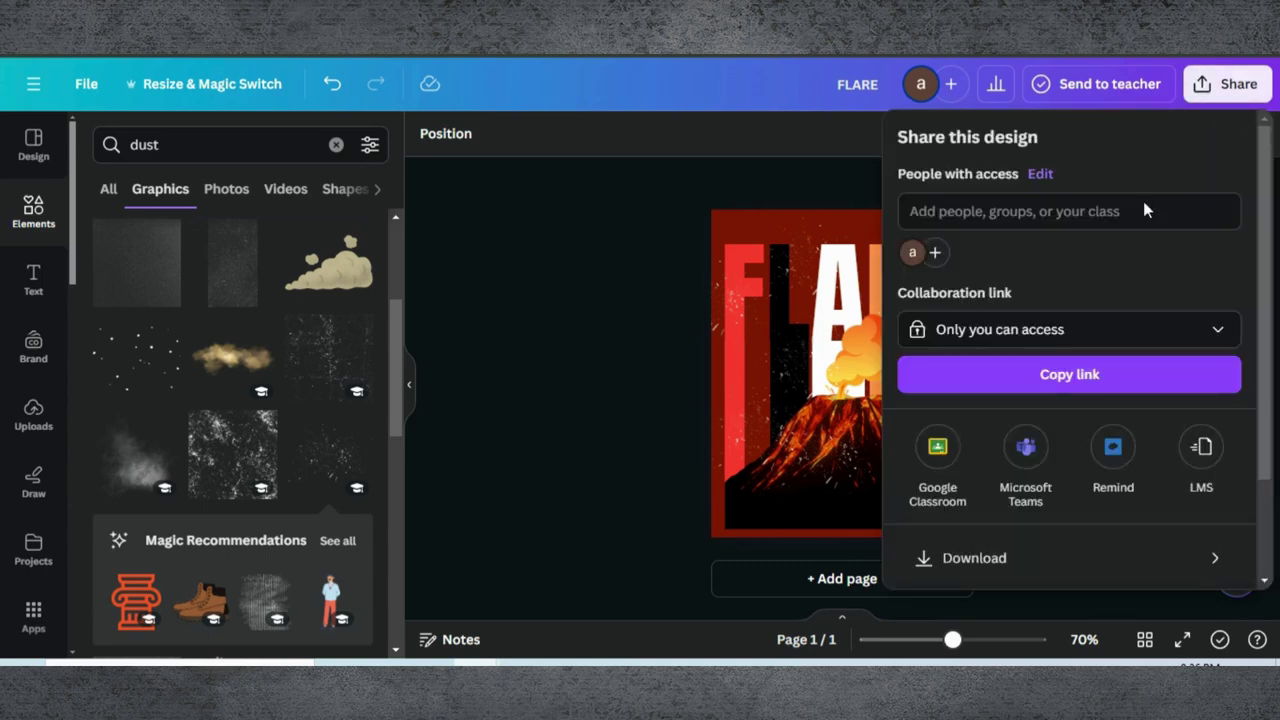
scroll(1090, 283, "down", 3)
left_click(975, 437)
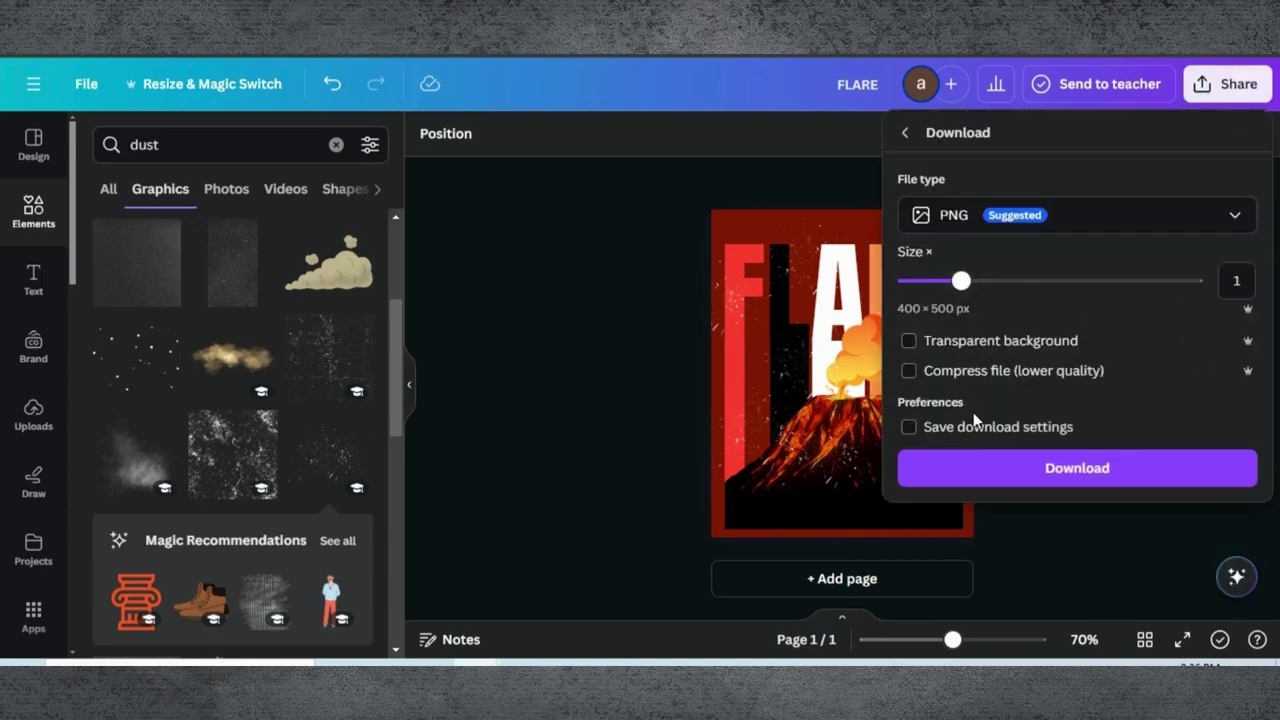
left_click(966, 467)
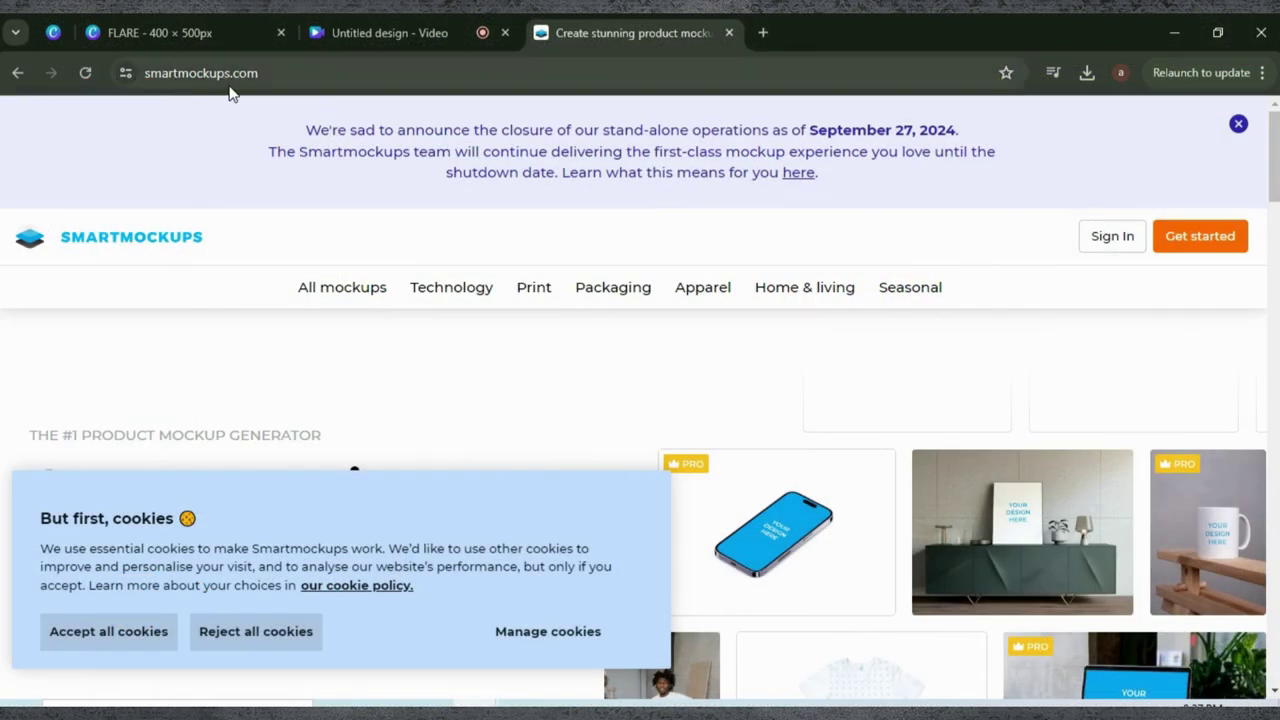
- Switch to the Smartmockups website, open its T-shirt mockups from the apparel category and reject all cookies
mouse_move(700, 287)
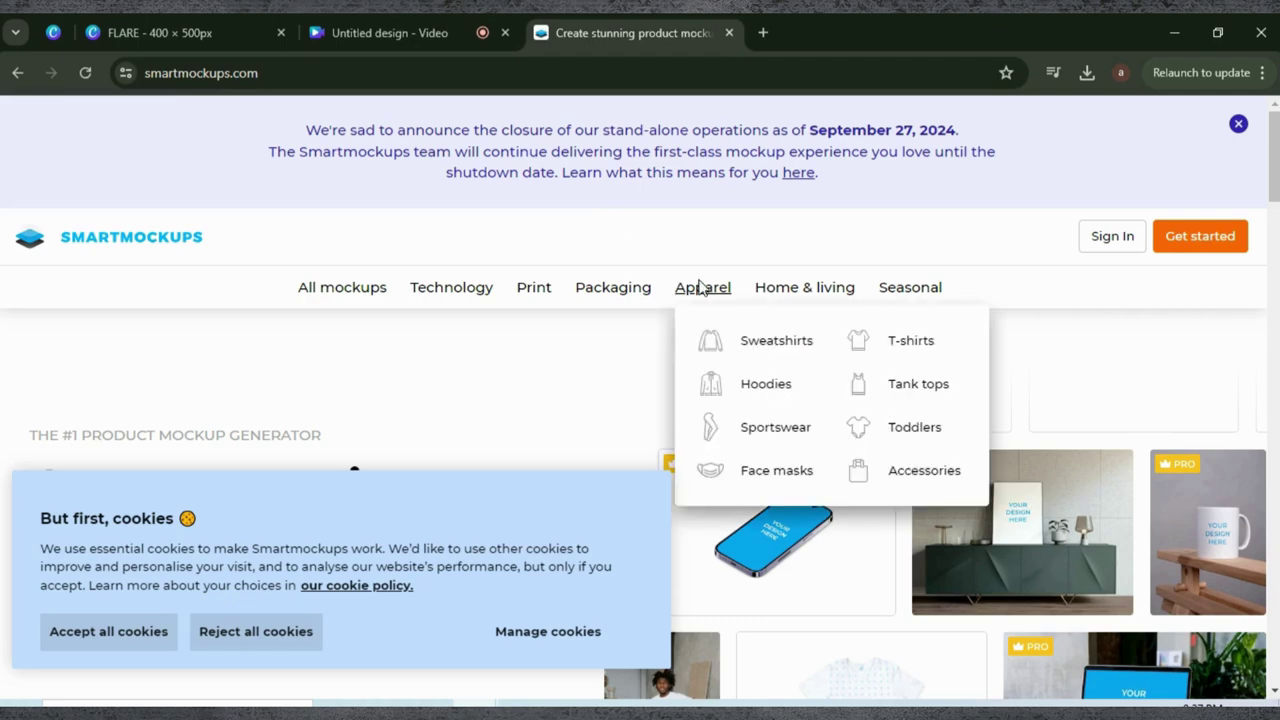
left_click(906, 348)
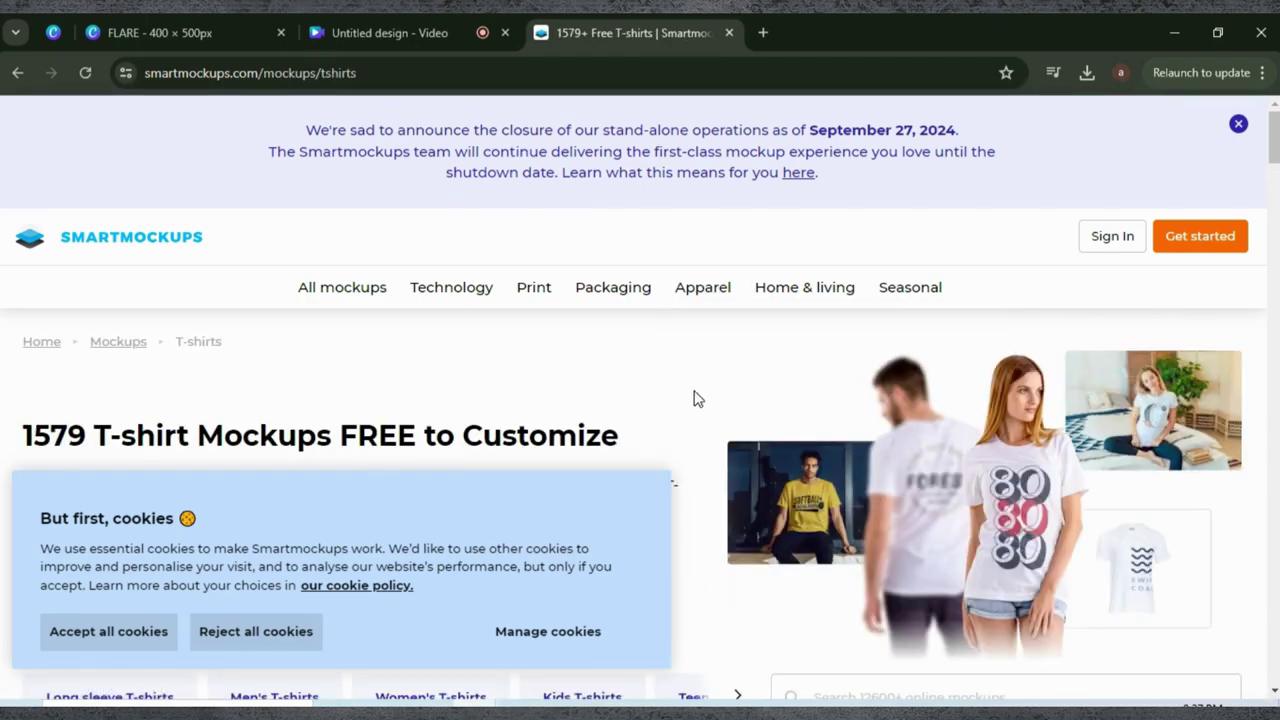
scroll(670, 433, "down", 3)
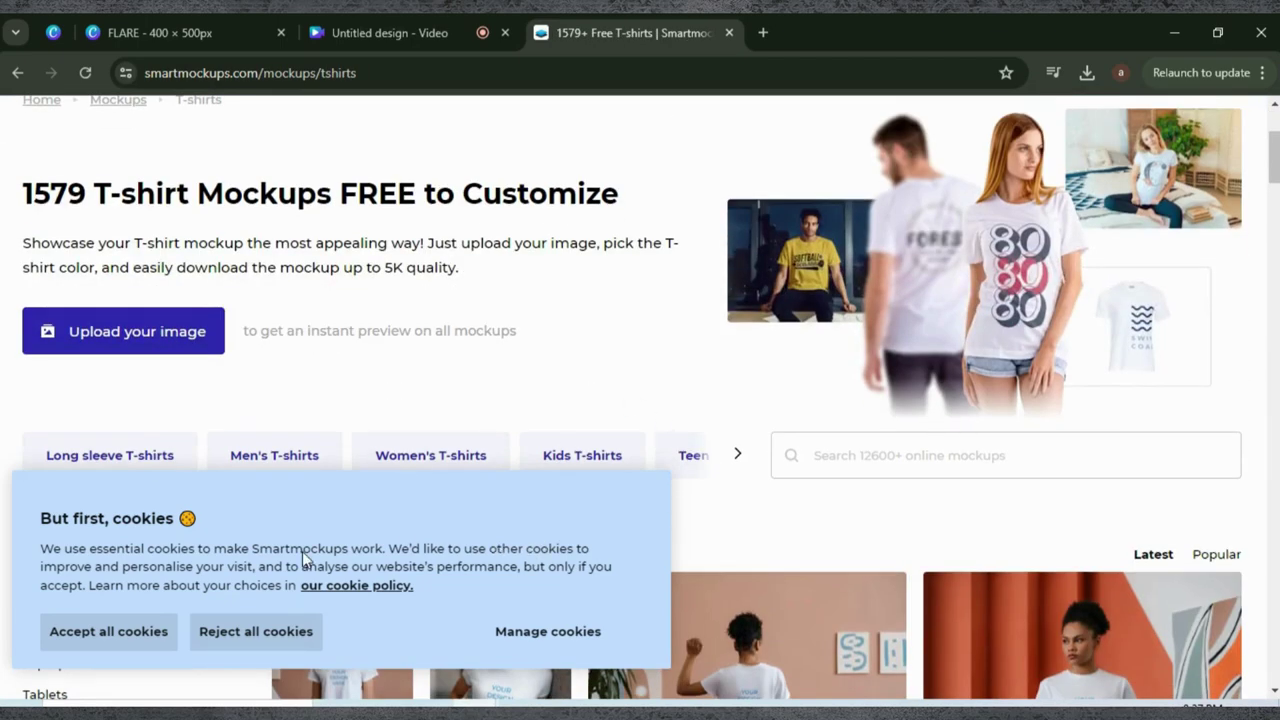
left_click(284, 634)
- Browse the T-shirt mockups and open the one of a woman in a cropped T-shirt against an orange wall
scroll(510, 478, "down", 7)
scroll(512, 479, "down", 3)
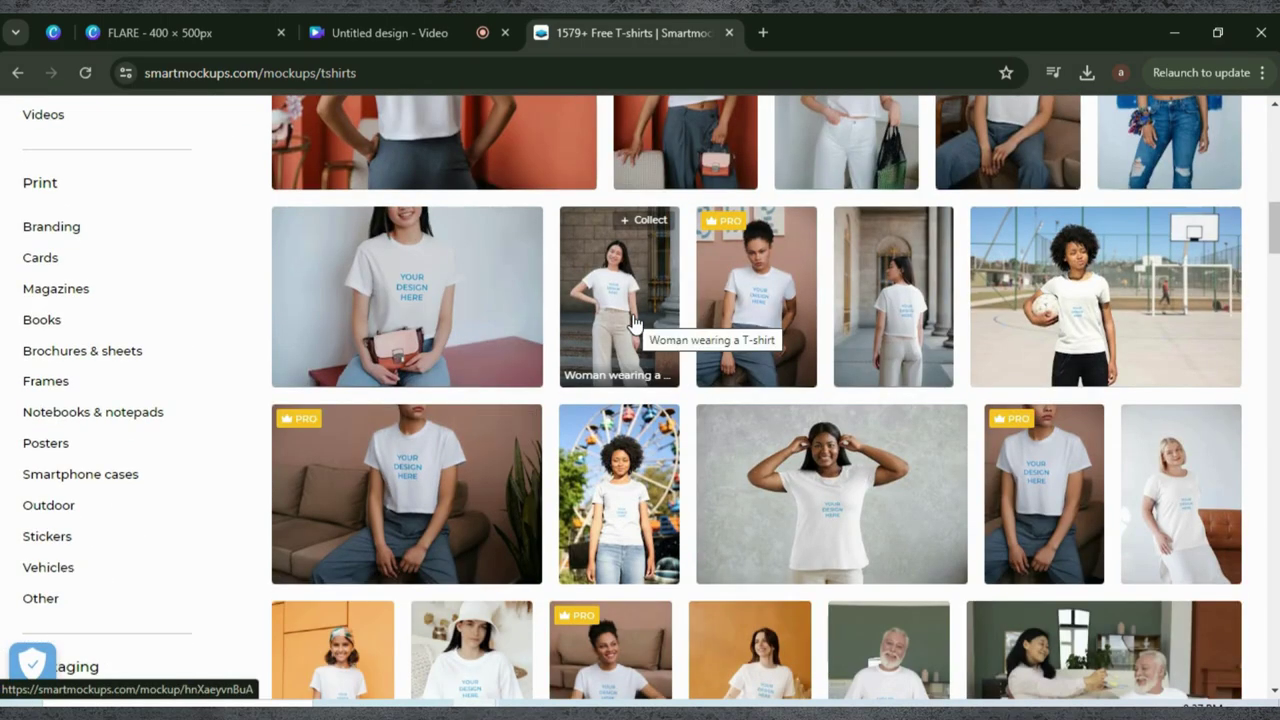
scroll(633, 323, "down", 3)
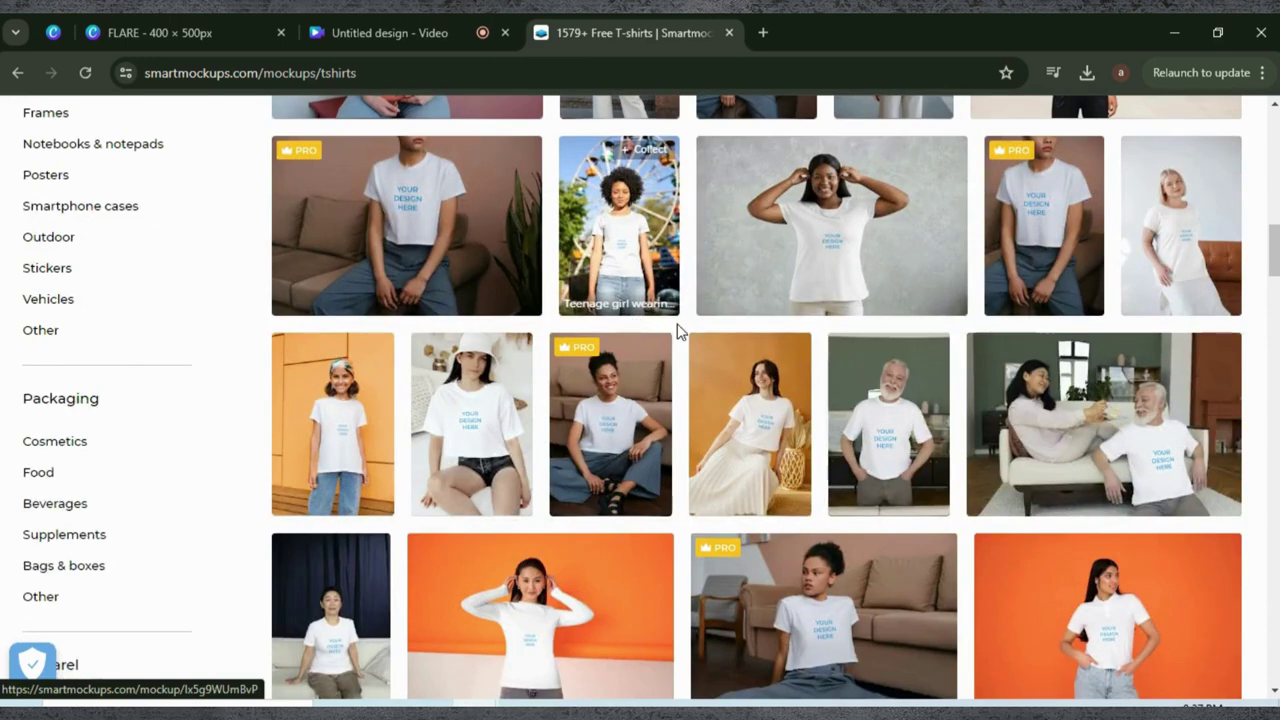
left_click(757, 430)
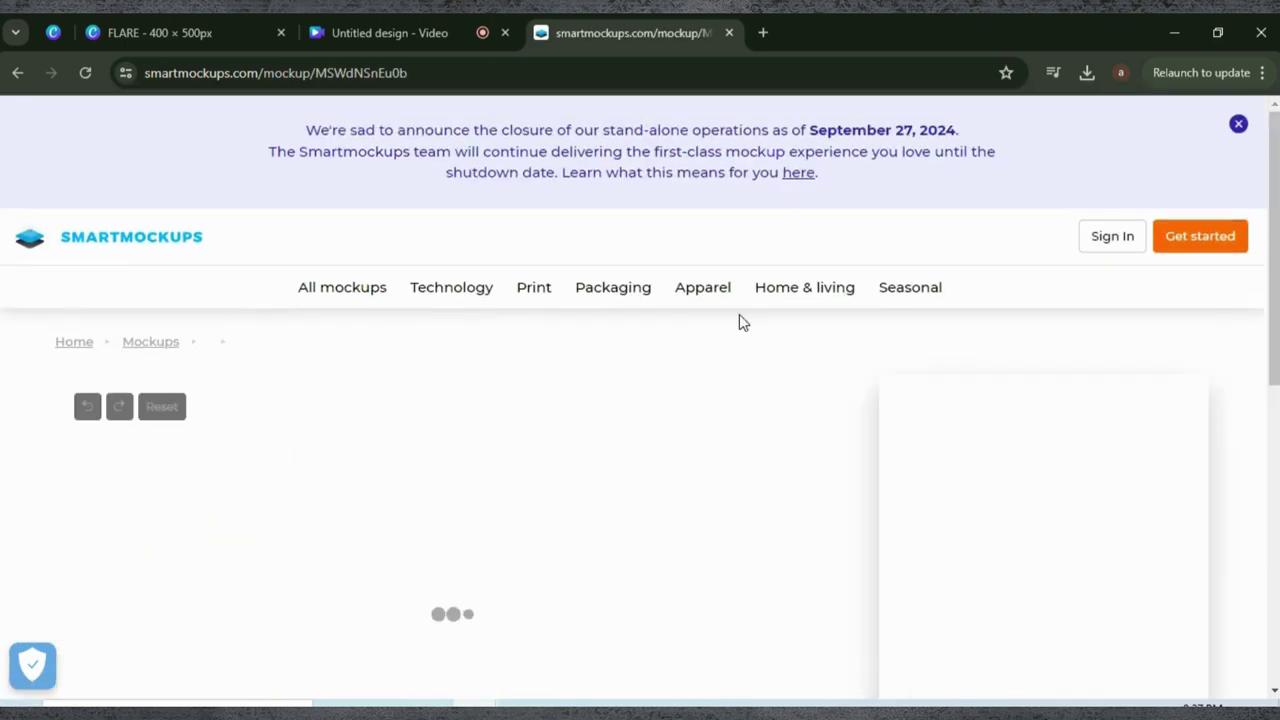
- Upload FLARE (1).png from the Downloads folder as the crop top's design image
scroll(603, 428, "down", 1)
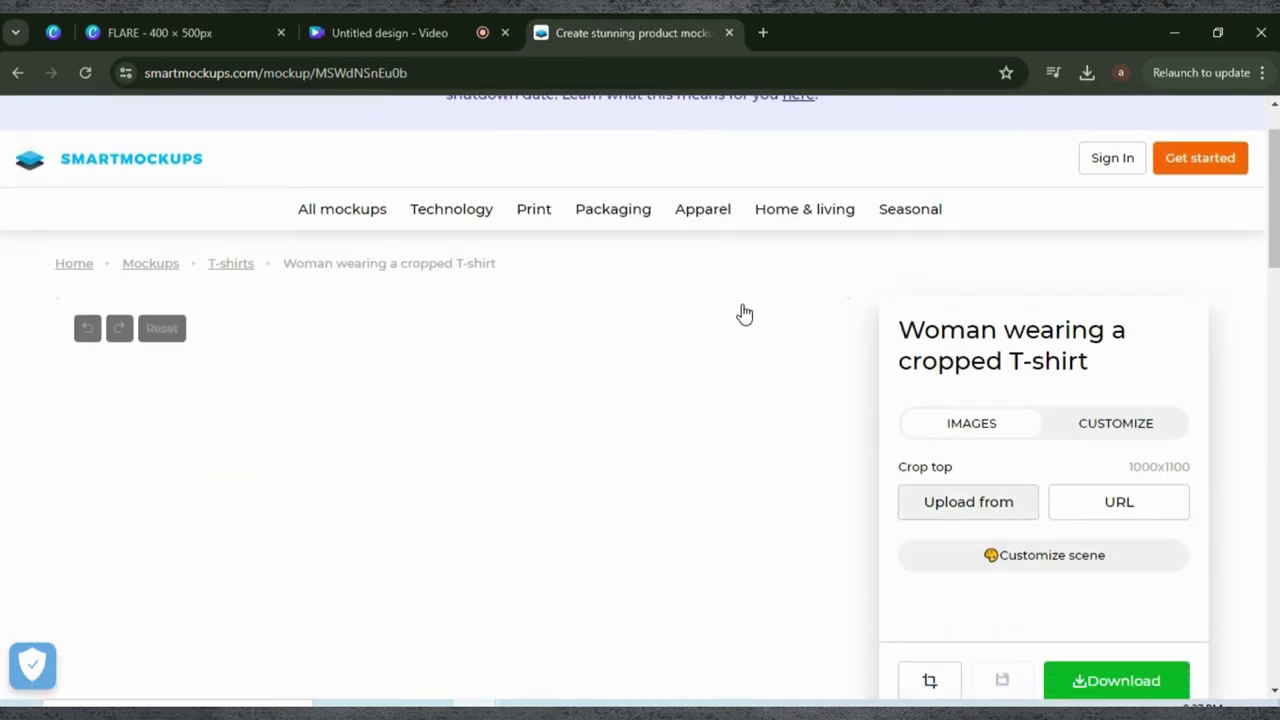
left_click(955, 501)
left_click(925, 440)
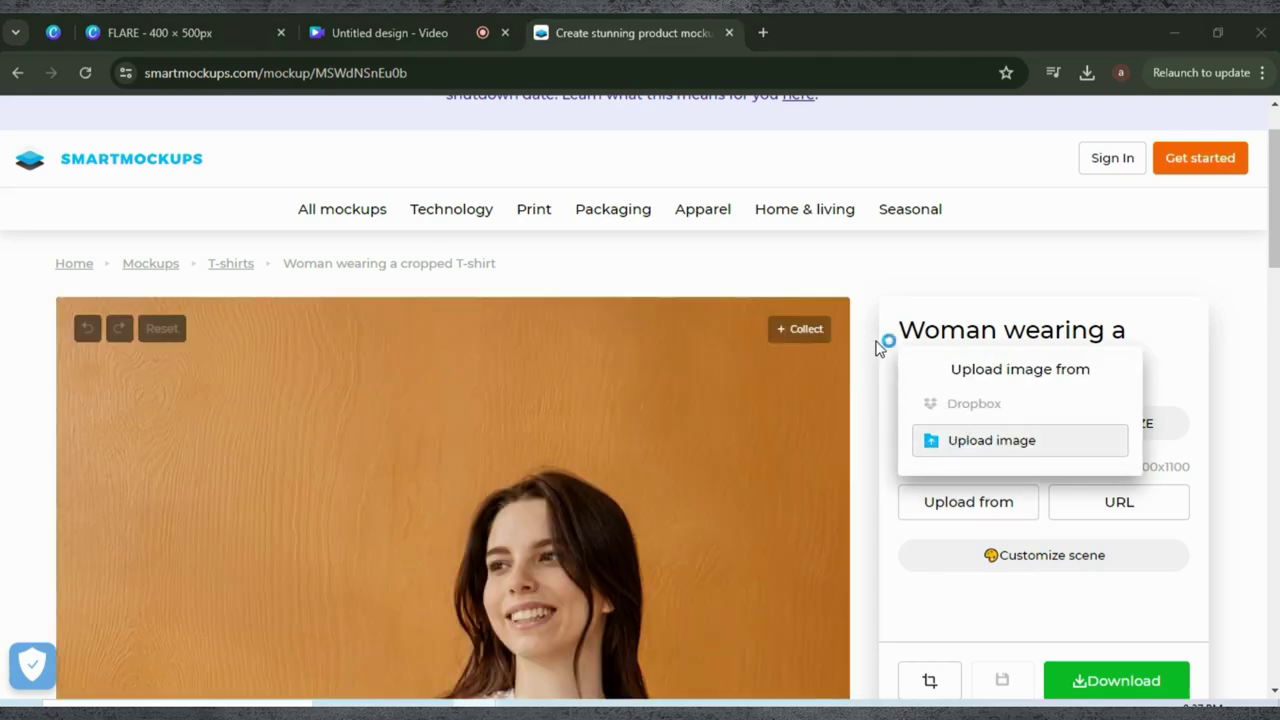
left_click(245, 173)
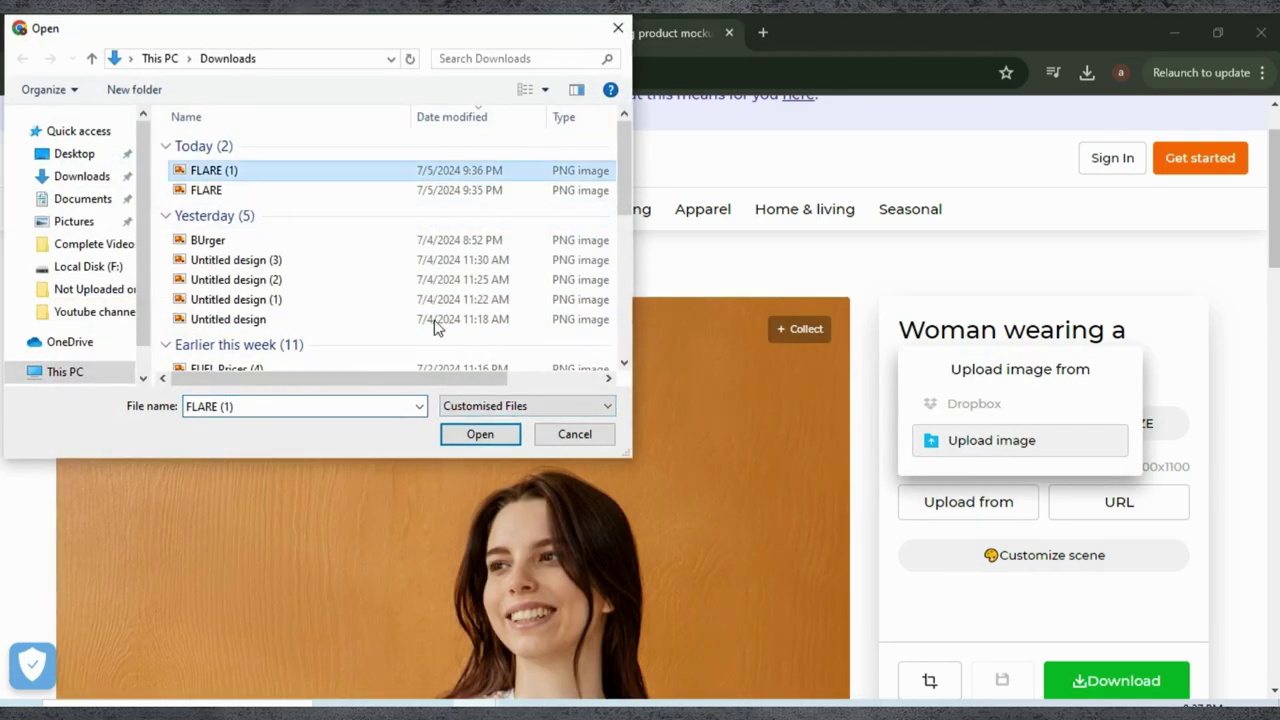
left_click(480, 433)
scroll(477, 431, "down", 3)
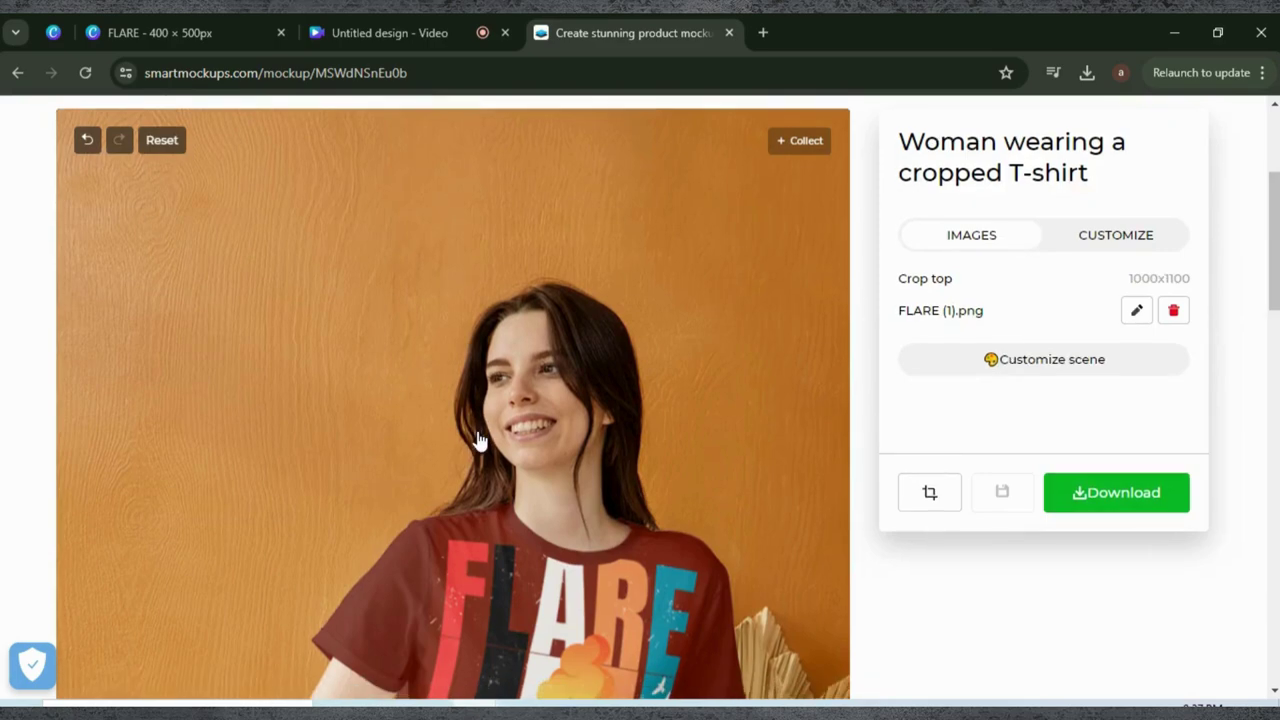
- Check the FLARE design on the T-shirt and download the finished mockup image
scroll(477, 433, "down", 2)
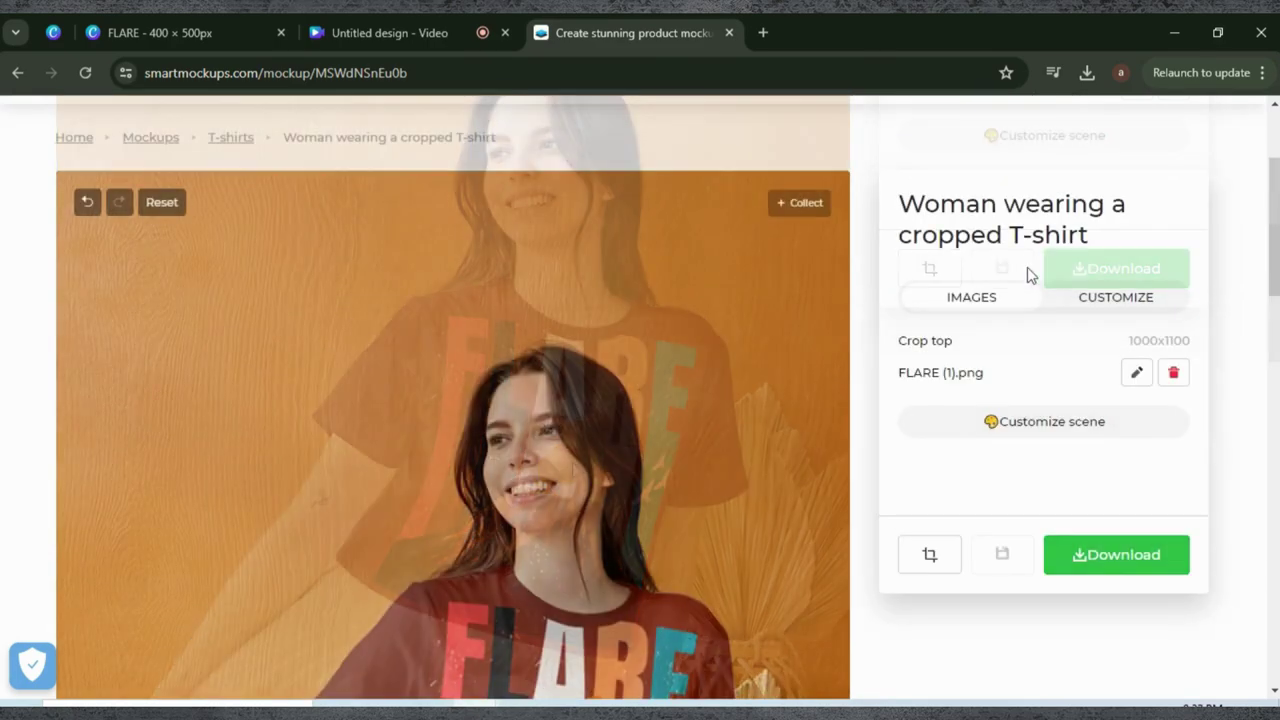
scroll(997, 366, "down", 1)
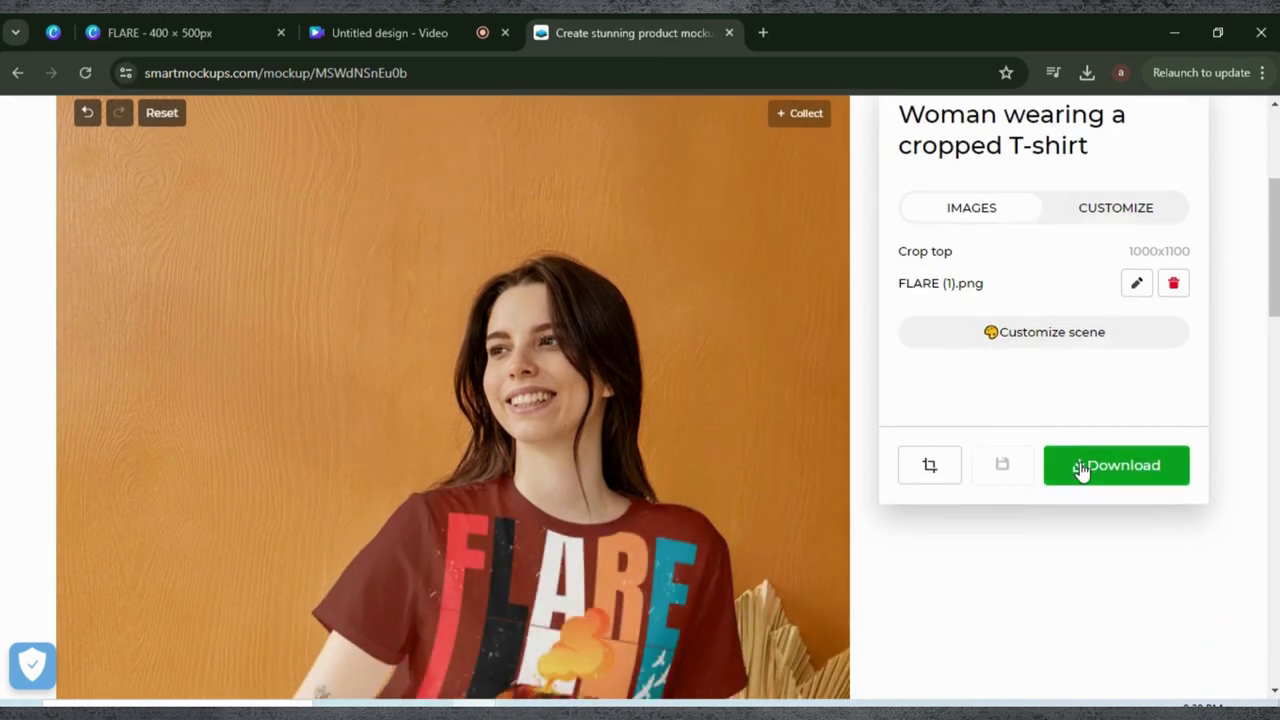
left_click(1080, 466)
left_click(1056, 343)
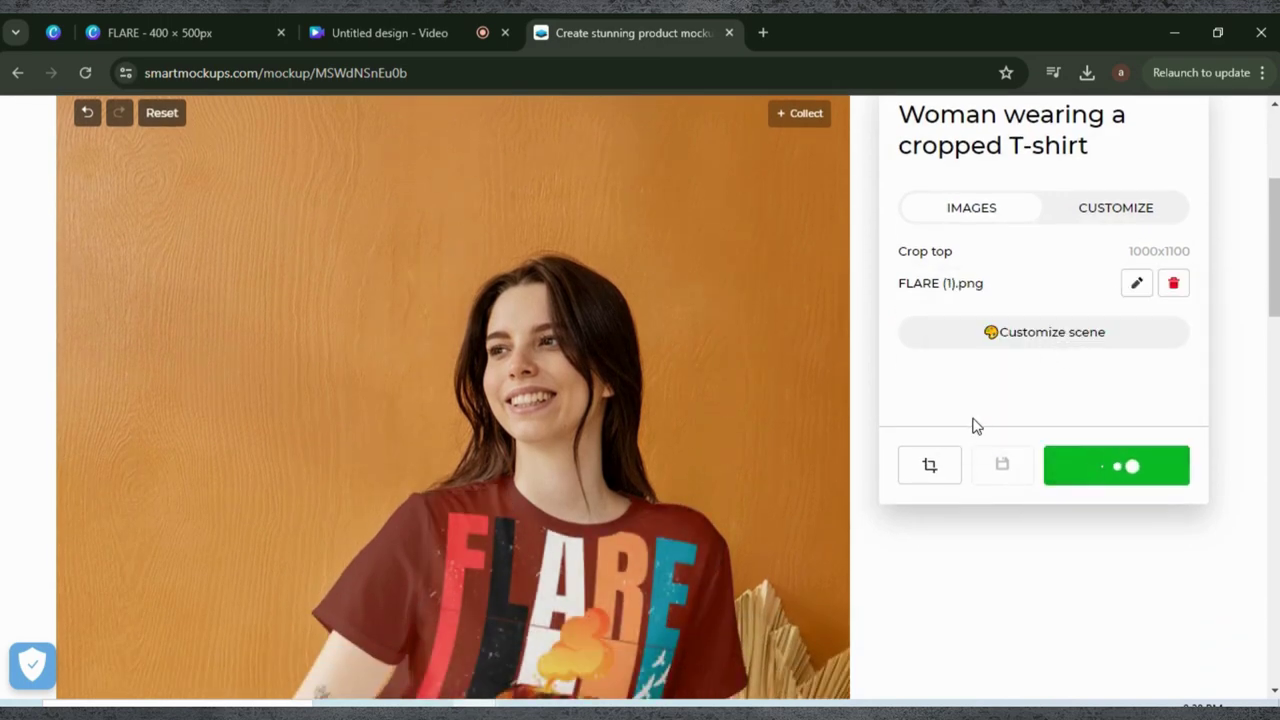
scroll(715, 347, "down", 1)
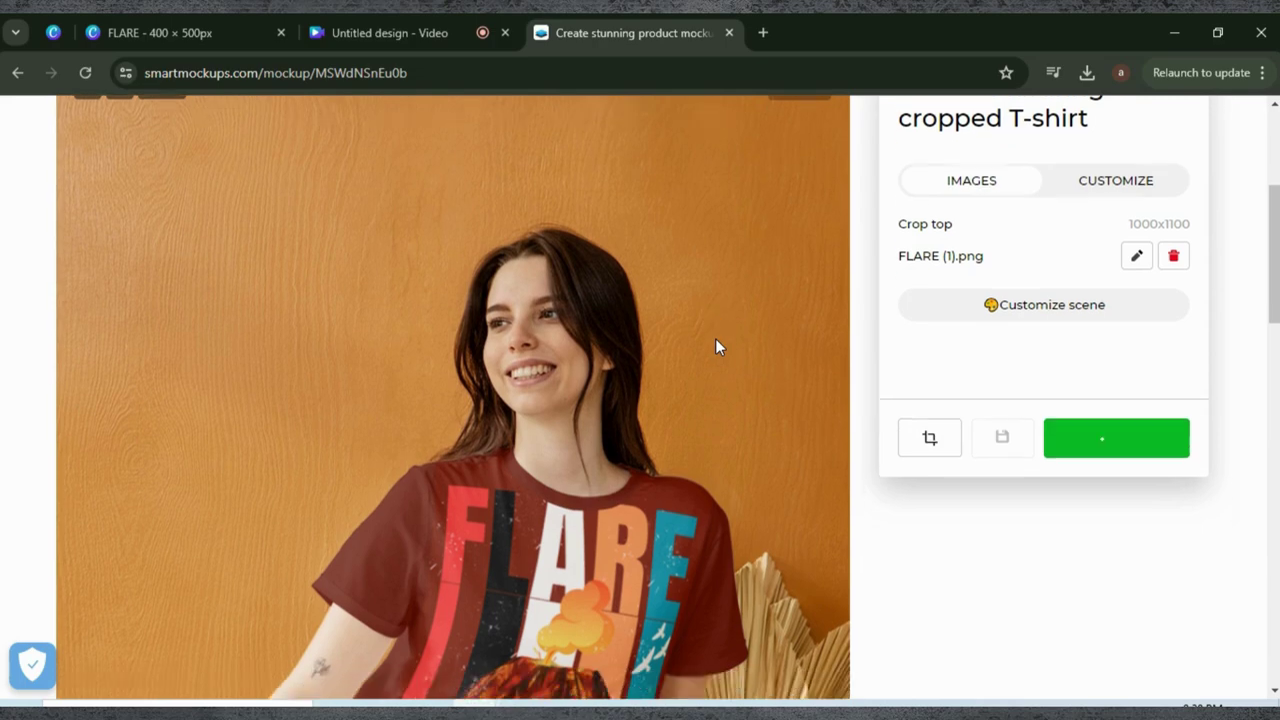